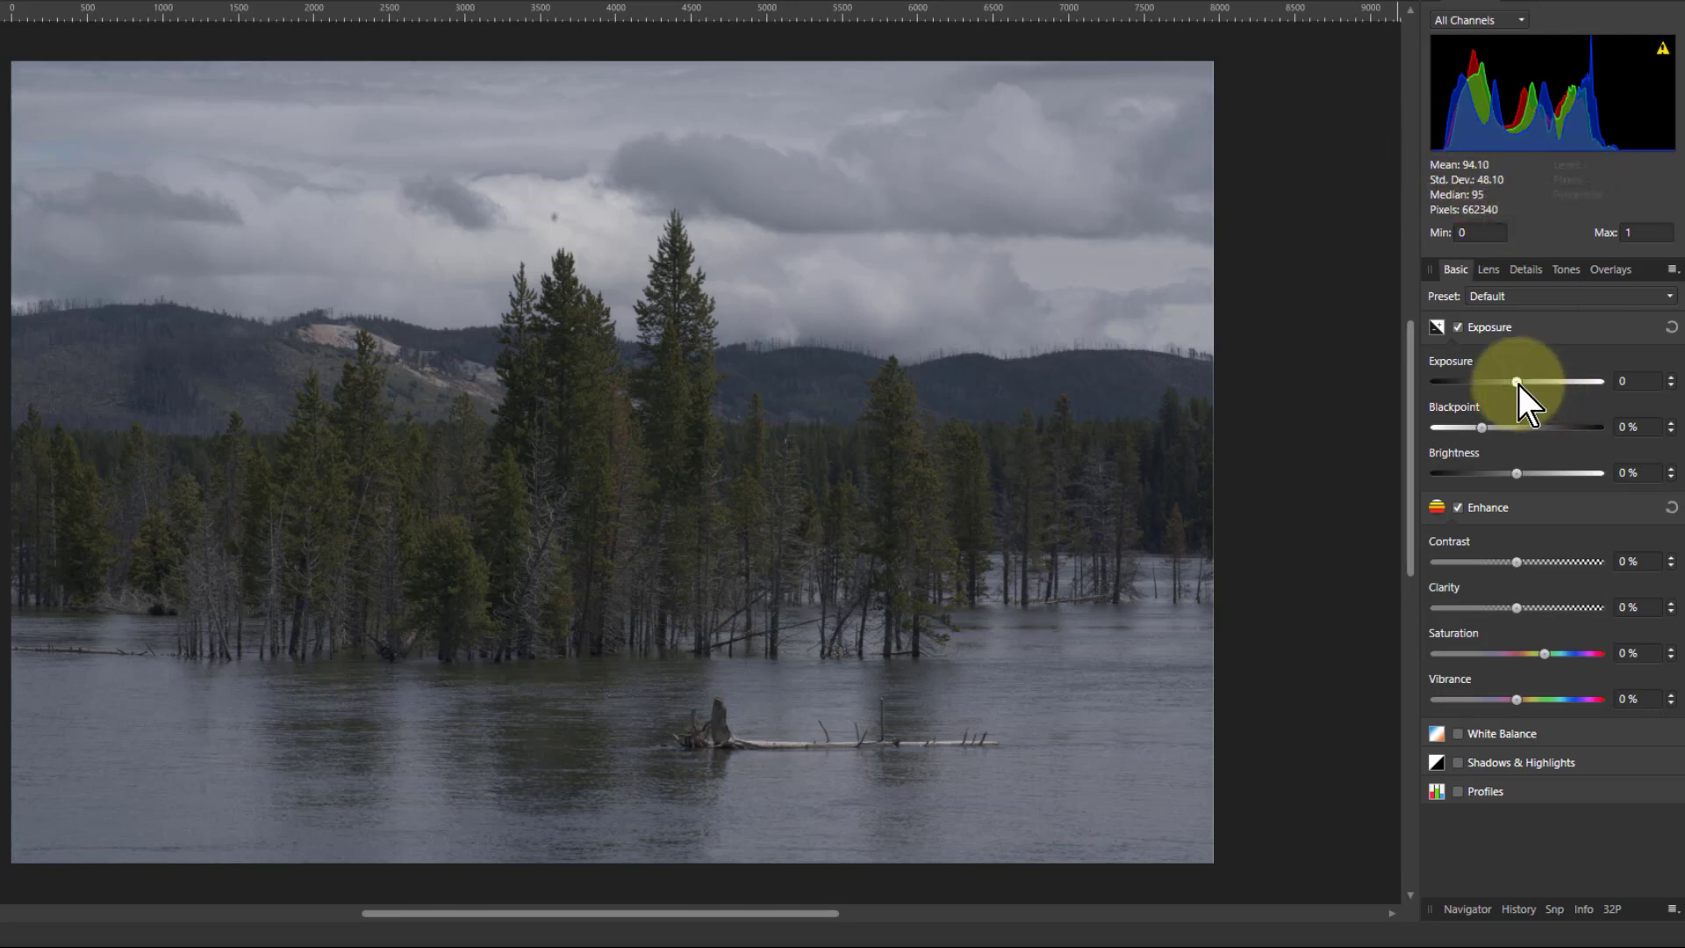
- In the Develop Basic panel, raise Exposure to 0.515, Blackpoint to 5% and Brightness to 7%
{"action": "left_click_drag", "start_coordinate": [1518, 387], "coordinate": [1525, 385]}
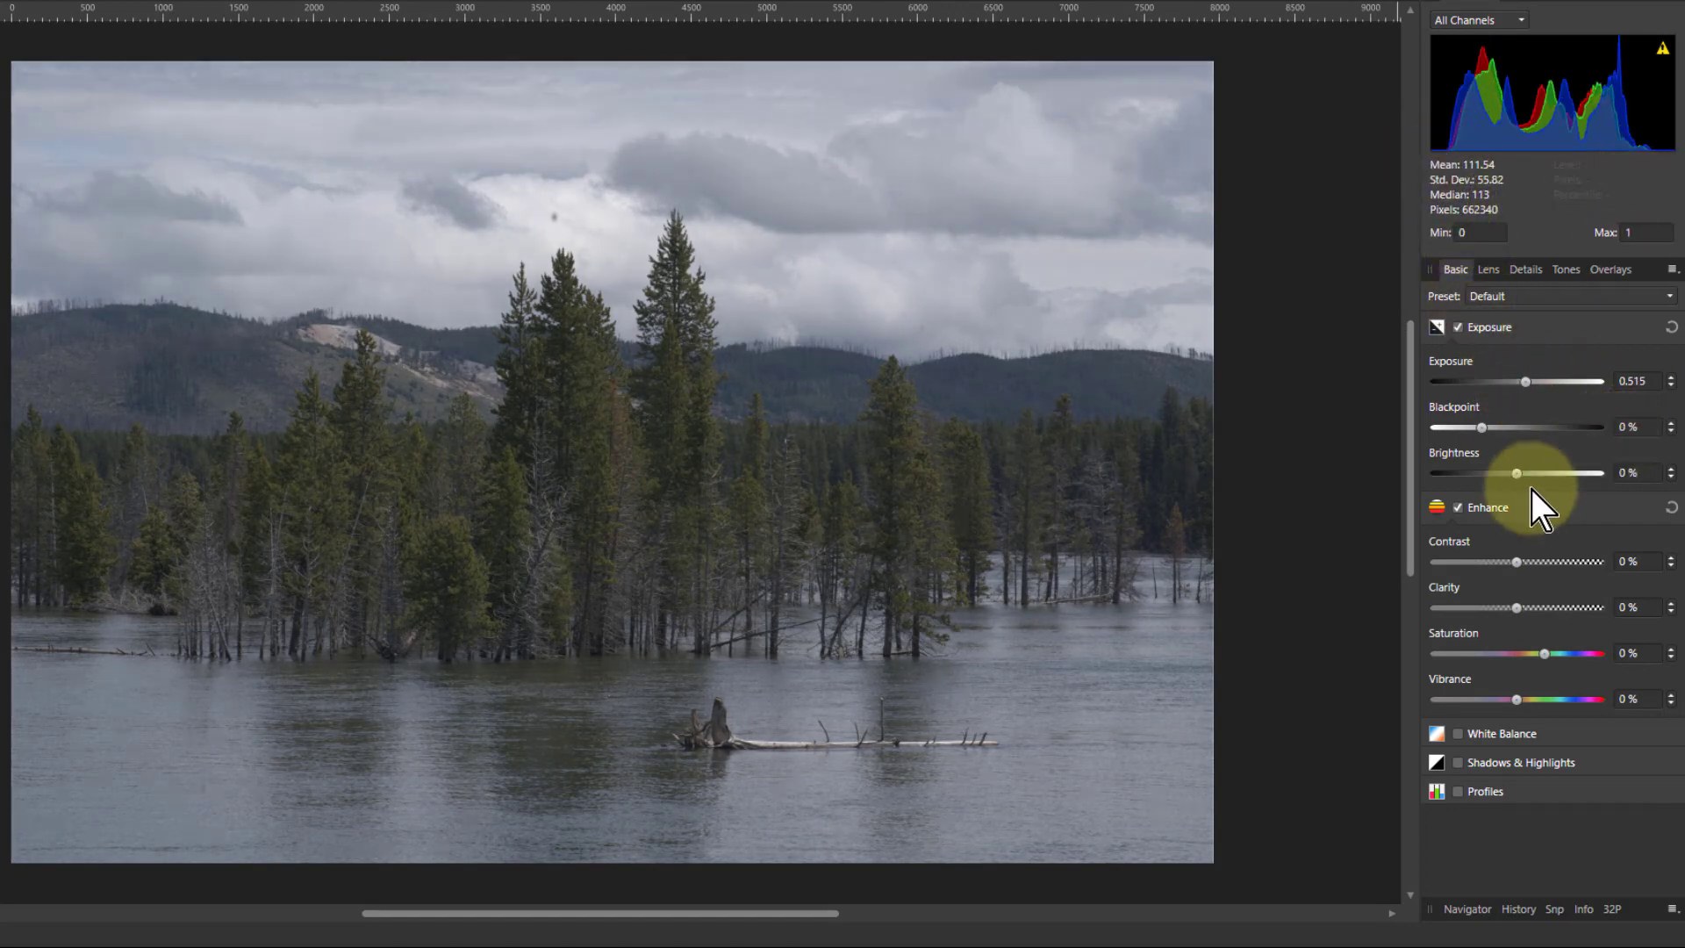
{"action": "left_click_drag", "start_coordinate": [1483, 434], "coordinate": [1531, 477]}
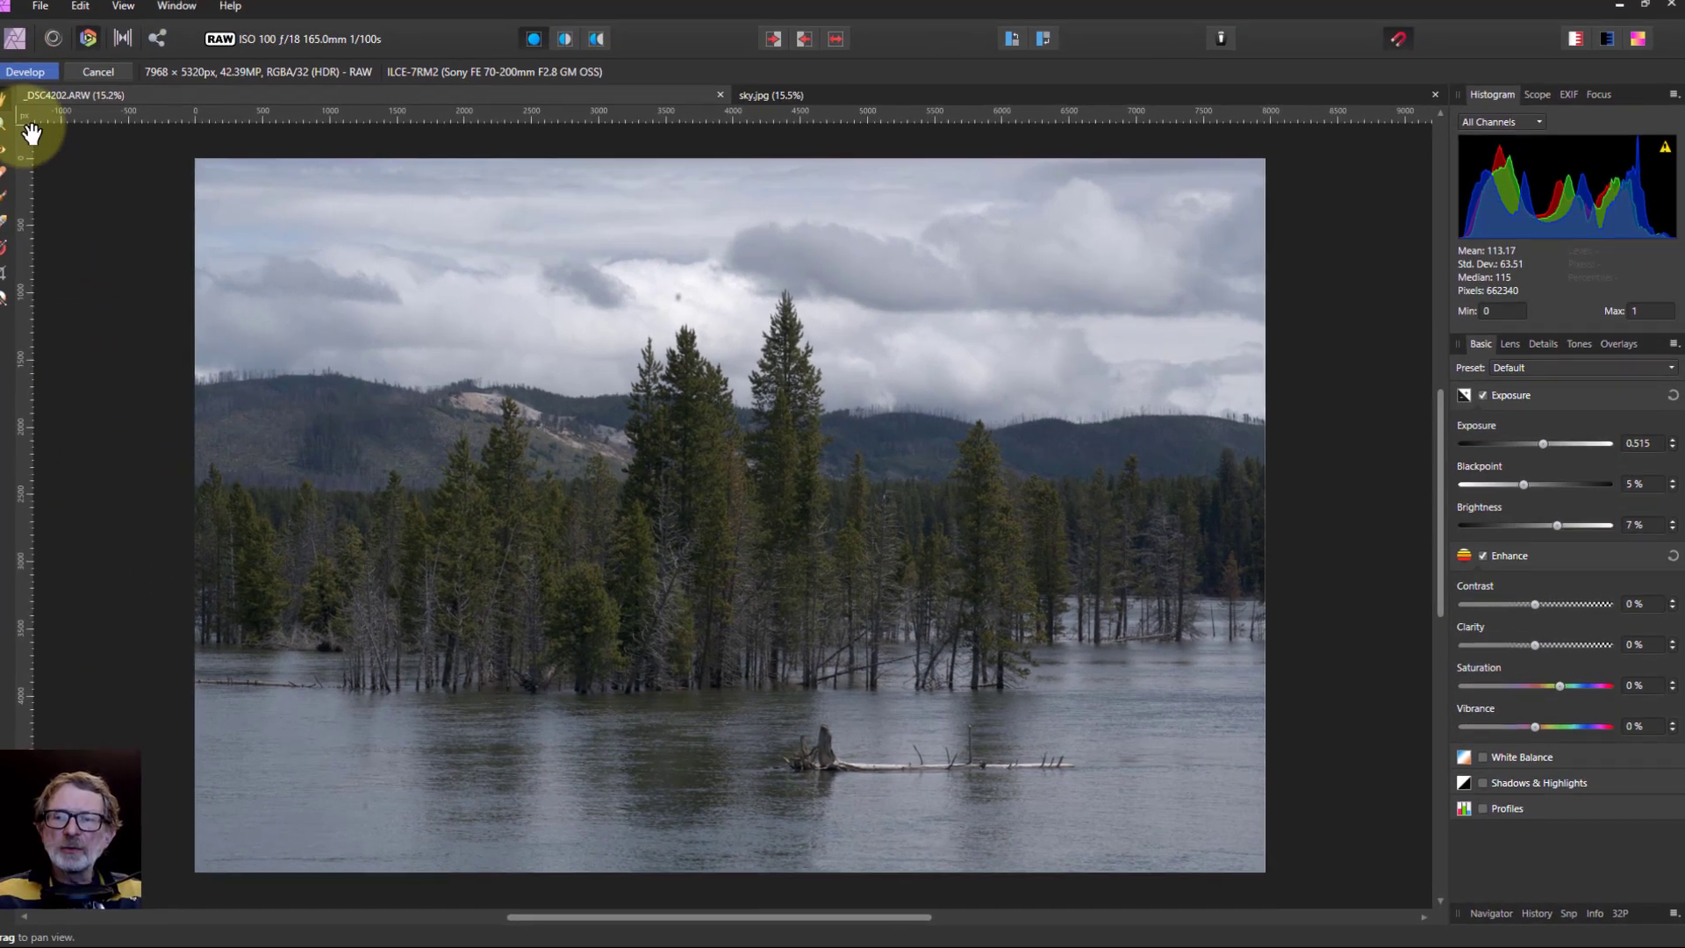
- Commit the Develop settings, then crop the right, bottom and top edges to 7004 × 4515 px
{"action": "left_click", "coordinate": [53, 82]}
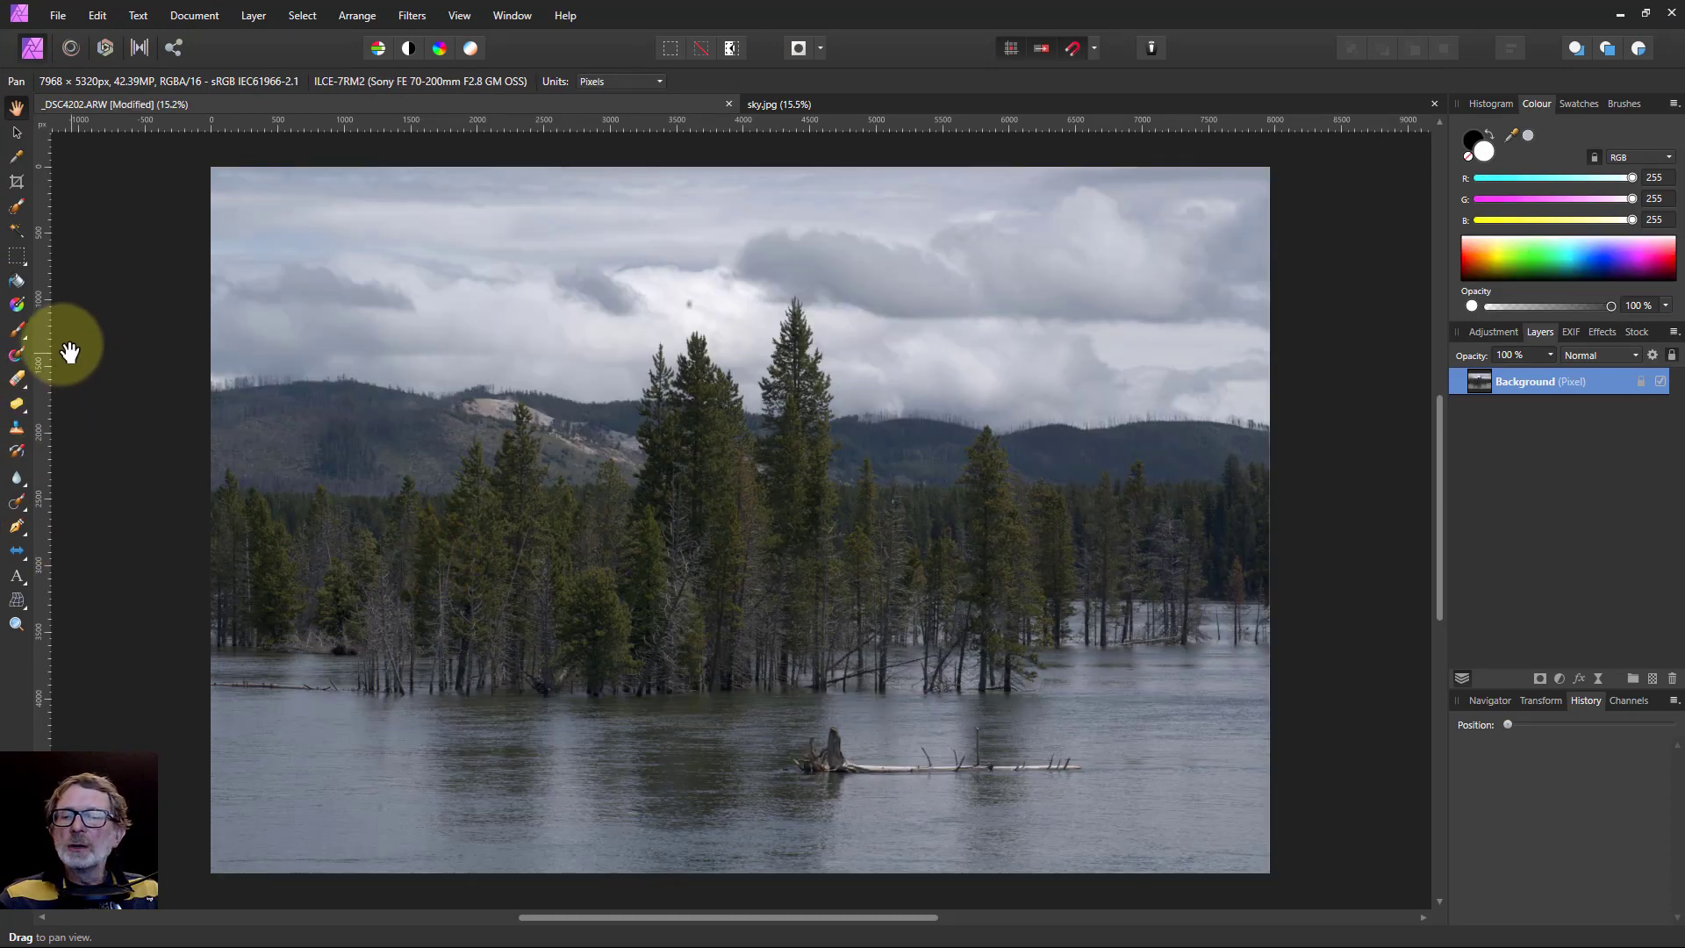
{"action": "left_click", "coordinate": [16, 181]}
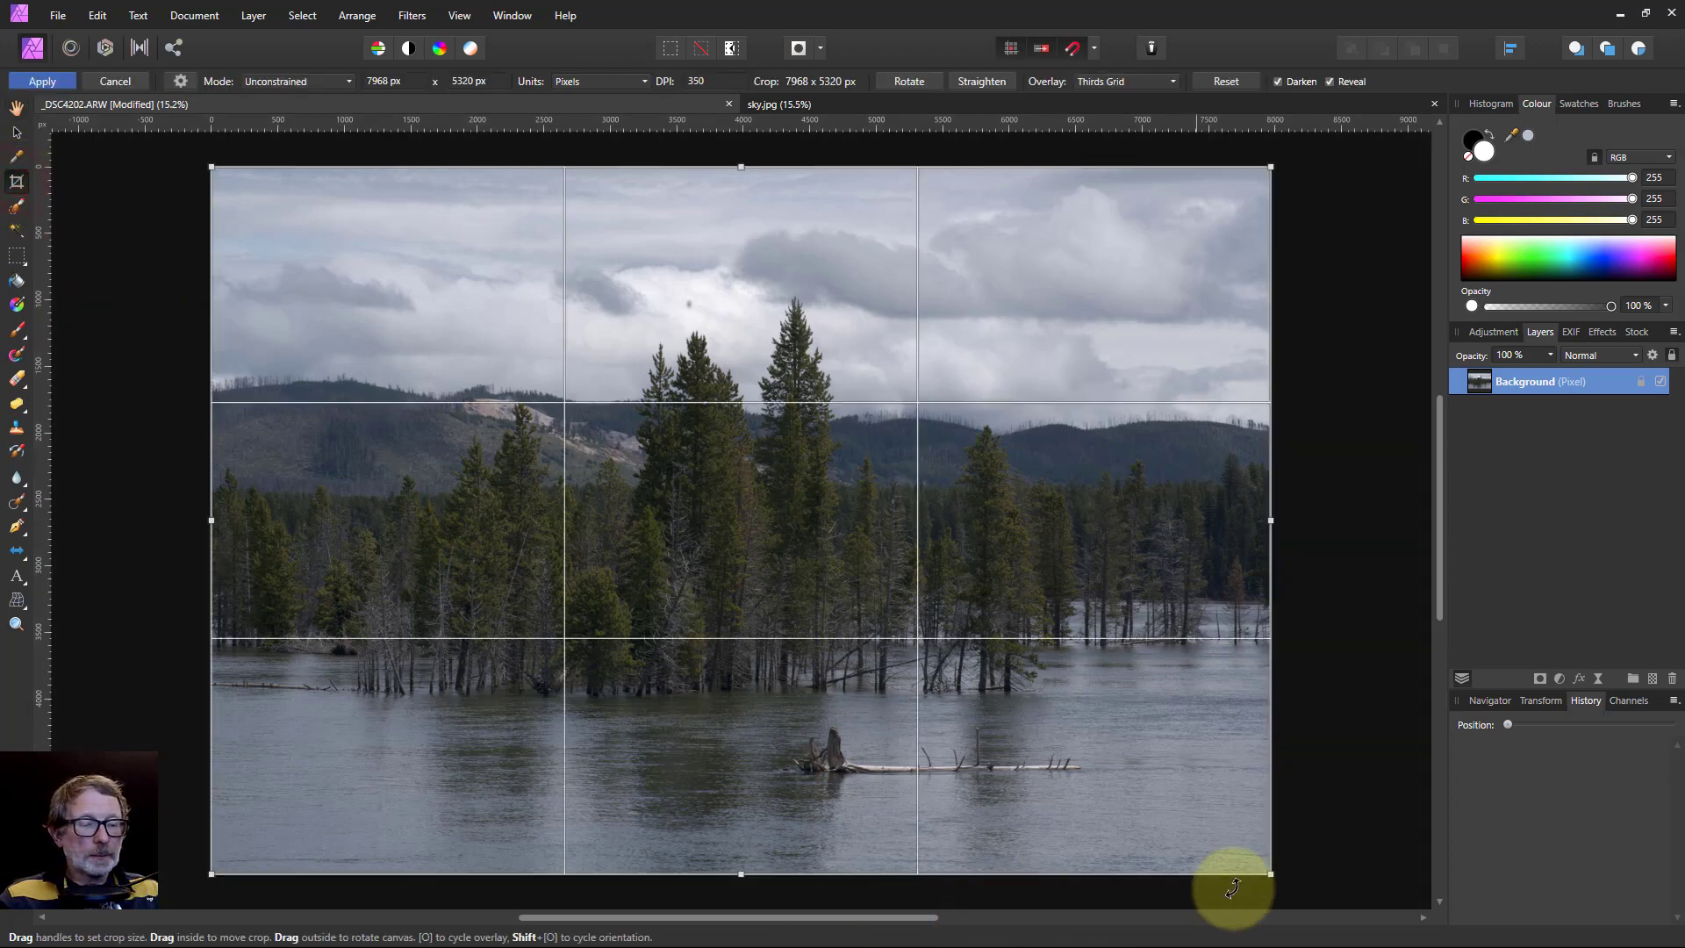
{"action": "left_click_drag", "start_coordinate": [1271, 874], "coordinate": [1141, 812]}
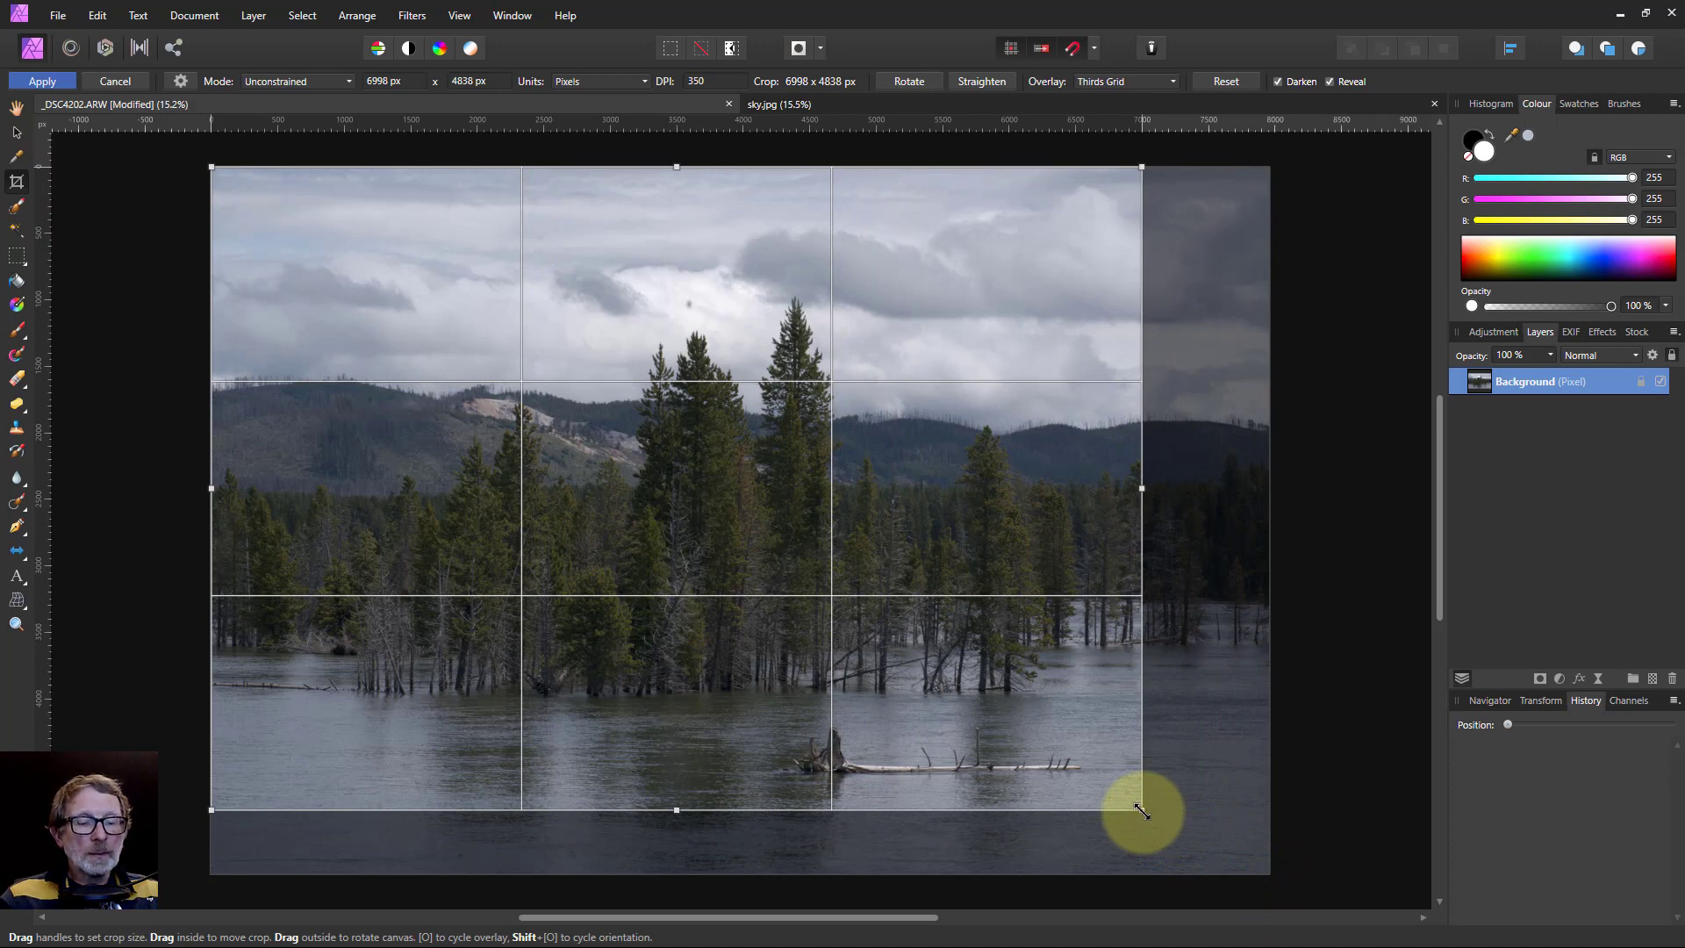
{"action": "left_click_drag", "start_coordinate": [1141, 812], "coordinate": [1143, 814]}
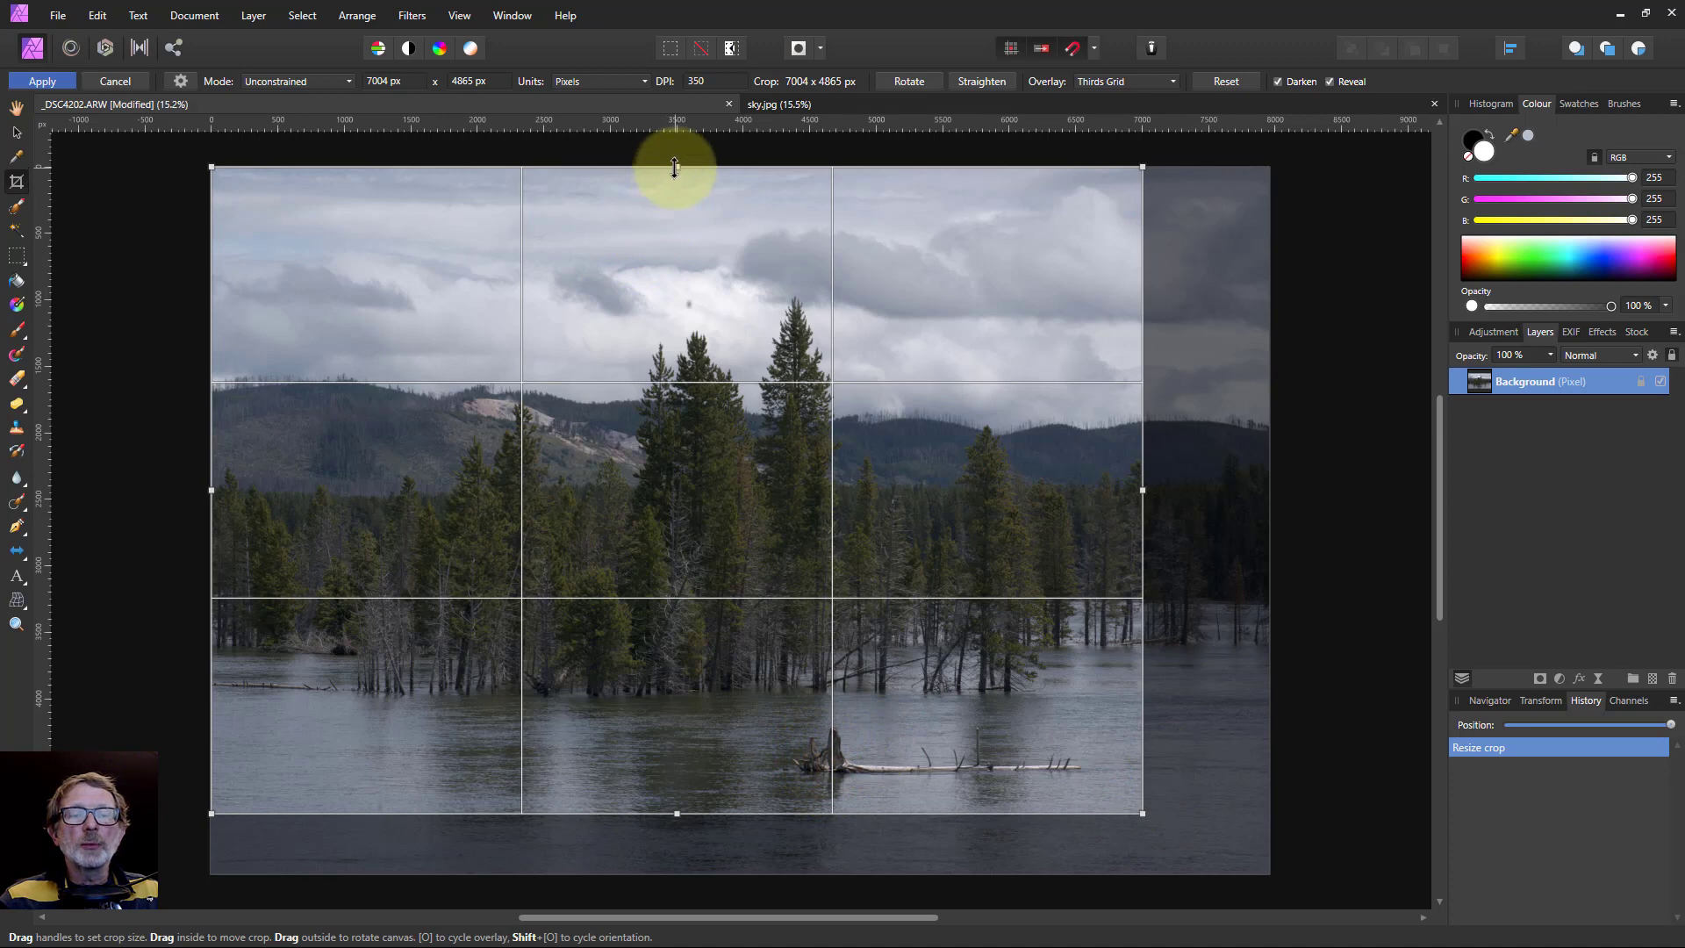
{"action": "left_click_drag", "start_coordinate": [675, 167], "coordinate": [677, 214]}
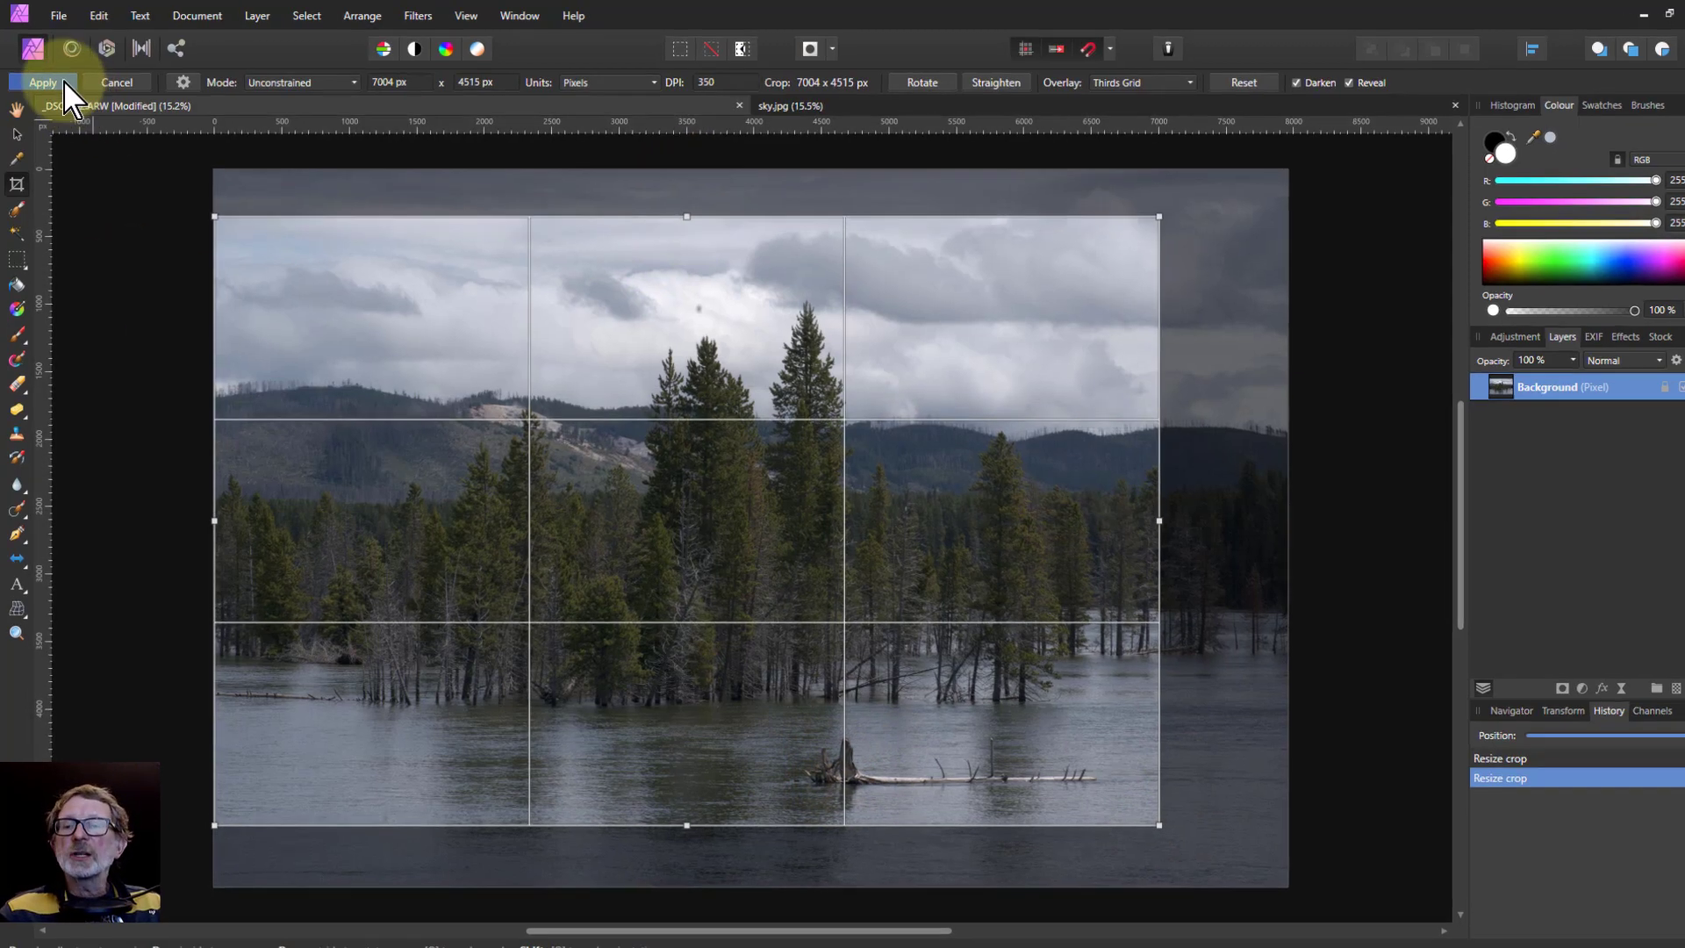
{"action": "left_click", "coordinate": [53, 82]}
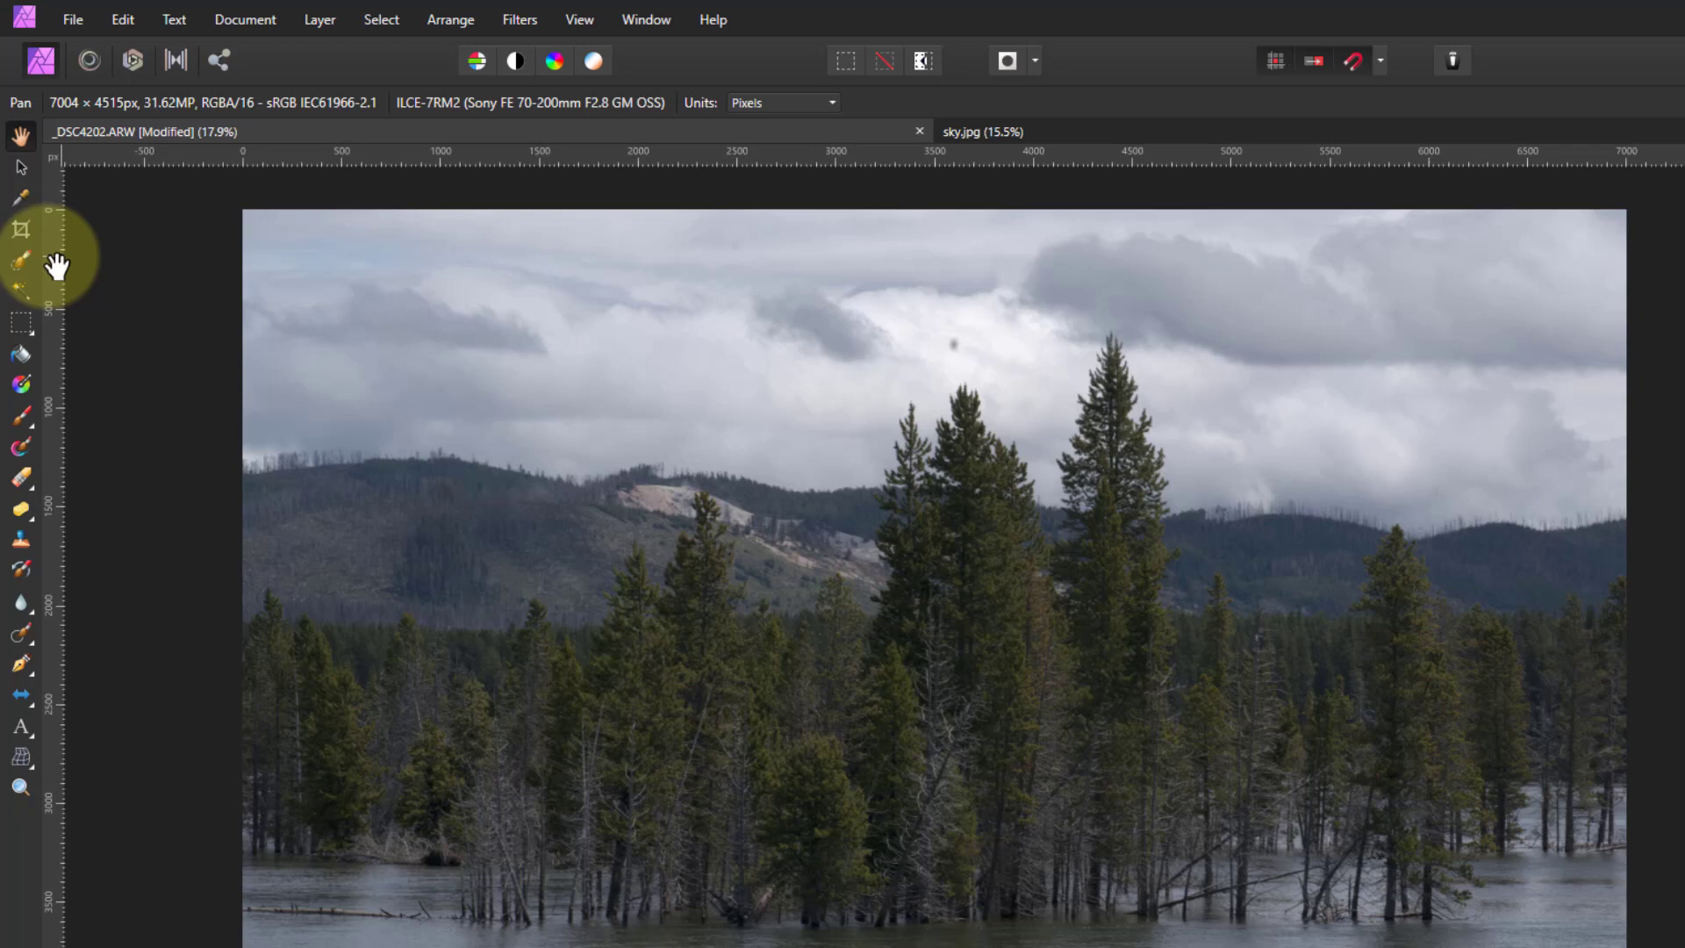
- Paint a Selection Brush selection over the sky down to the ridge, then open Refine Selection
{"action": "left_click", "coordinate": [16, 259]}
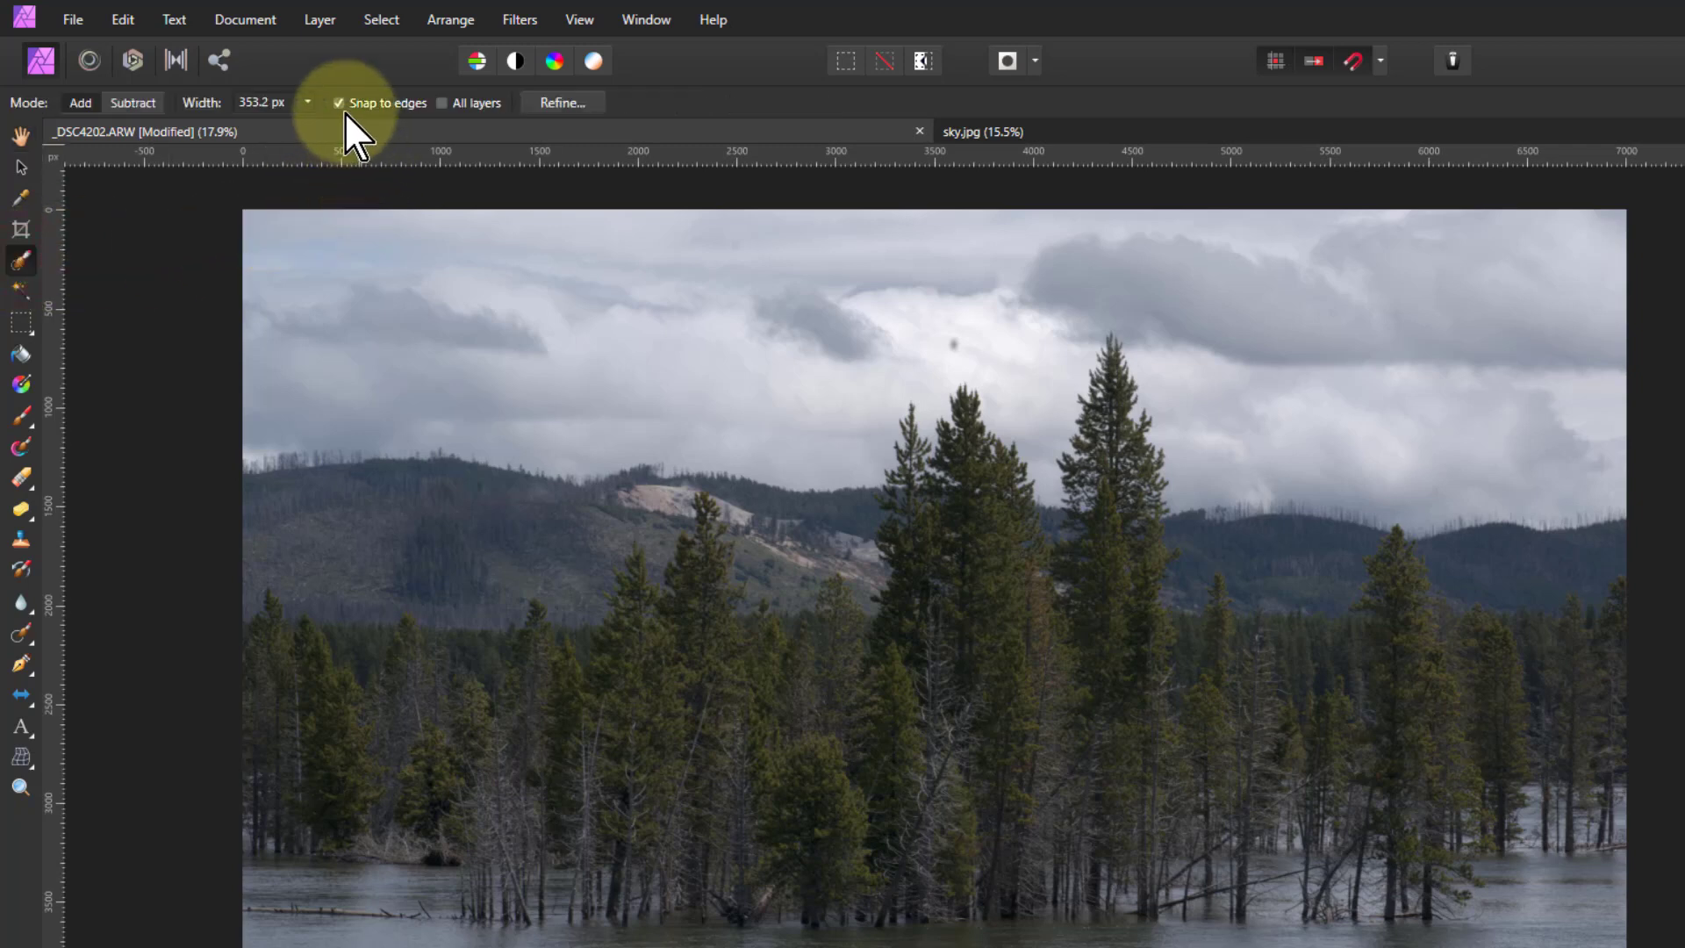
{"action": "mouse_move", "coordinate": [309, 334]}
{"action": "left_mouse_down"}
{"action": "mouse_move", "coordinate": [407, 330]}
{"action": "mouse_move", "coordinate": [373, 264]}
{"action": "mouse_move", "coordinate": [334, 237]}
{"action": "mouse_move", "coordinate": [459, 339]}
{"action": "mouse_move", "coordinate": [518, 363]}
{"action": "mouse_move", "coordinate": [738, 354]}
{"action": "mouse_move", "coordinate": [789, 383]}
{"action": "mouse_move", "coordinate": [750, 242]}
{"action": "mouse_move", "coordinate": [884, 254]}
{"action": "mouse_move", "coordinate": [949, 276]}
{"action": "mouse_move", "coordinate": [972, 305]}
{"action": "mouse_move", "coordinate": [975, 279]}
{"action": "mouse_move", "coordinate": [1088, 257]}
{"action": "mouse_move", "coordinate": [1064, 267]}
{"action": "mouse_move", "coordinate": [1185, 184]}
{"action": "mouse_move", "coordinate": [1265, 236]}
{"action": "mouse_move", "coordinate": [1245, 267]}
{"action": "mouse_move", "coordinate": [1296, 342]}
{"action": "mouse_move", "coordinate": [1258, 377]}
{"action": "mouse_move", "coordinate": [1272, 393]}
{"action": "mouse_move", "coordinate": [1298, 407]}
{"action": "mouse_move", "coordinate": [1475, 369]}
{"action": "left_mouse_up"}
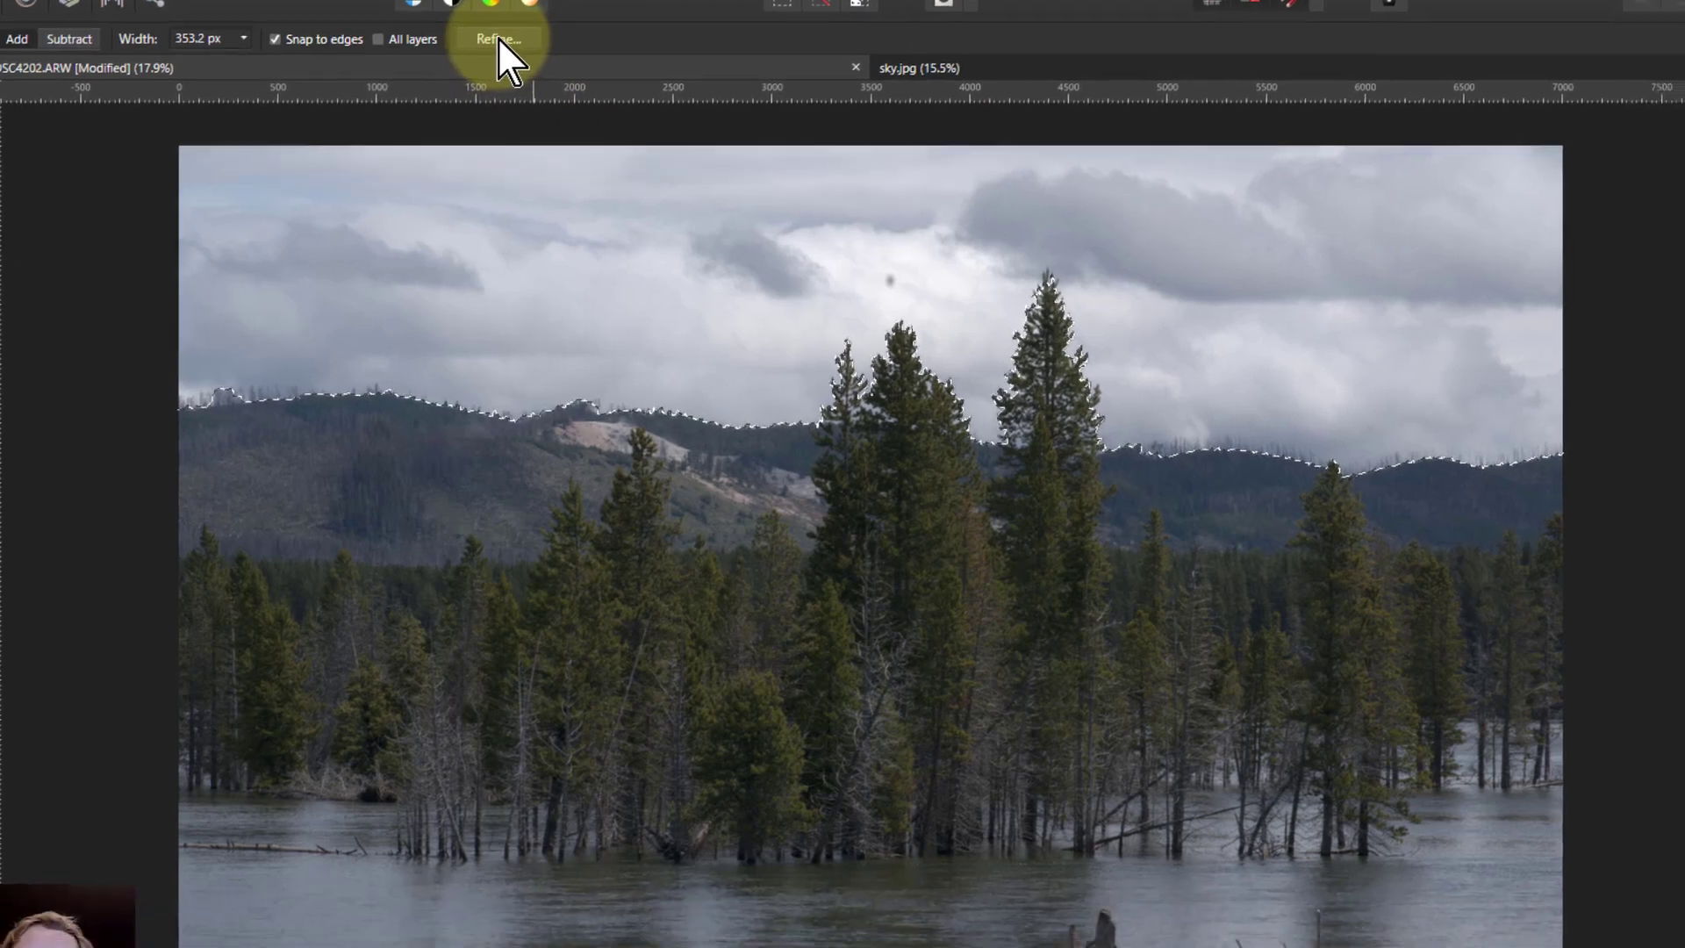
{"action": "left_click", "coordinate": [563, 103]}
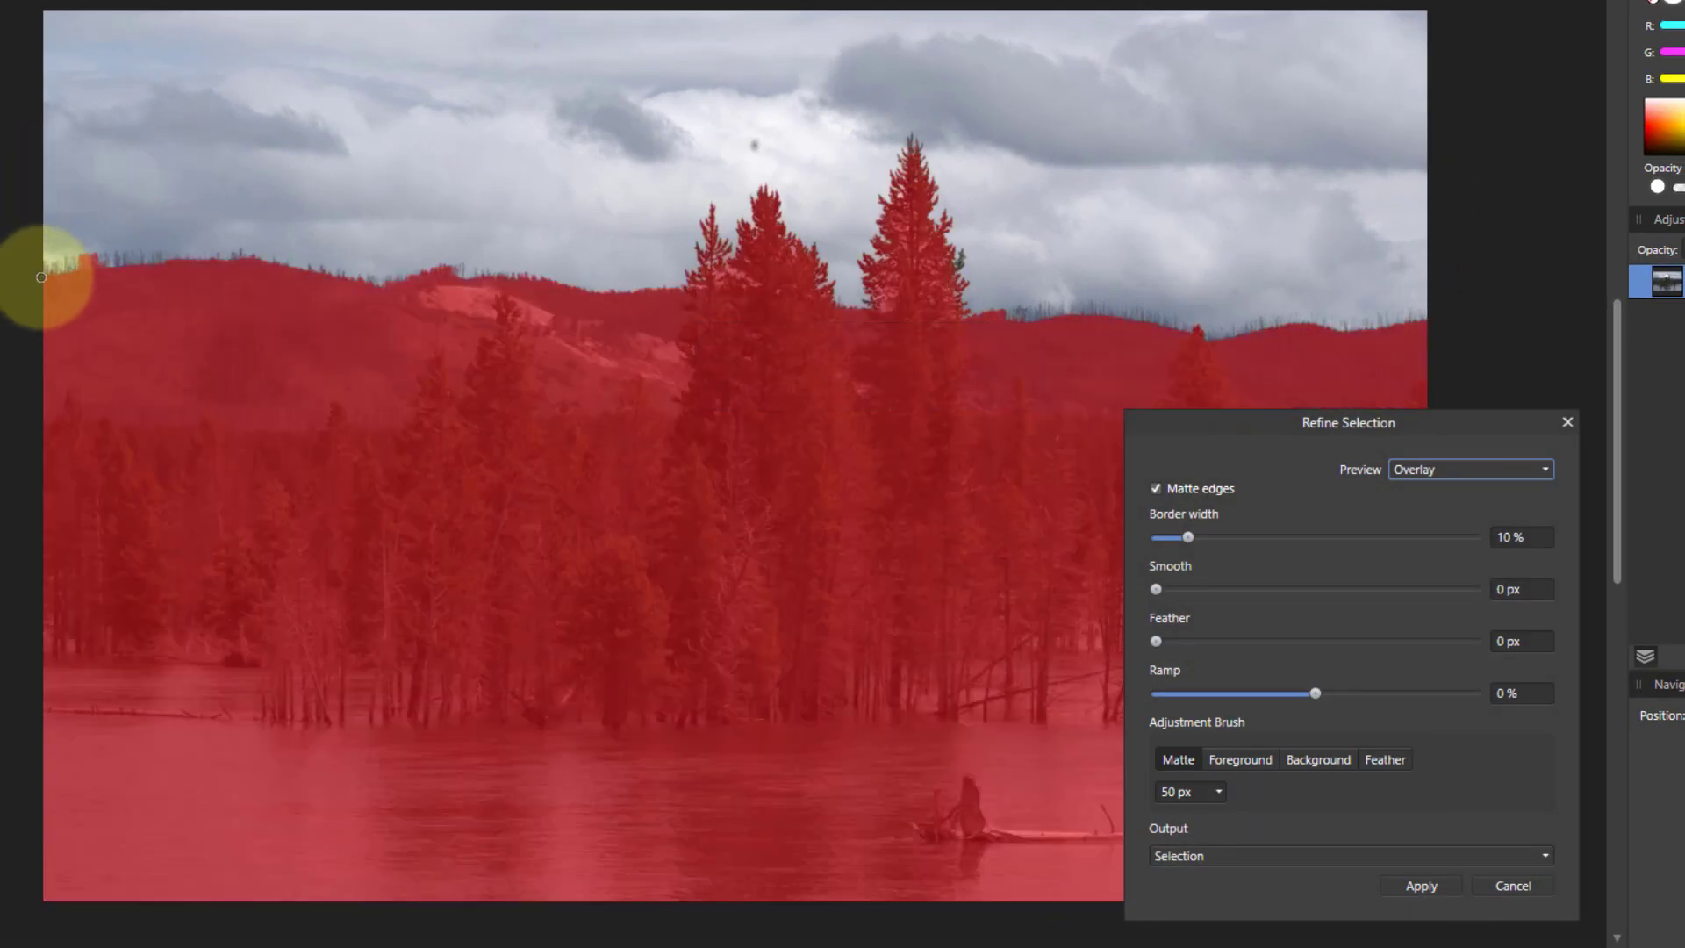
- With a larger Matte brush, refine the edge along both ridges, the tall tree and treetops, then apply
{"action": "key", "text": "bracketright"}
{"action": "key", "text": "bracketright"}
{"action": "key", "text": "bracketright"}
{"action": "key", "text": "bracketright"}
{"action": "key", "text": "bracketright"}
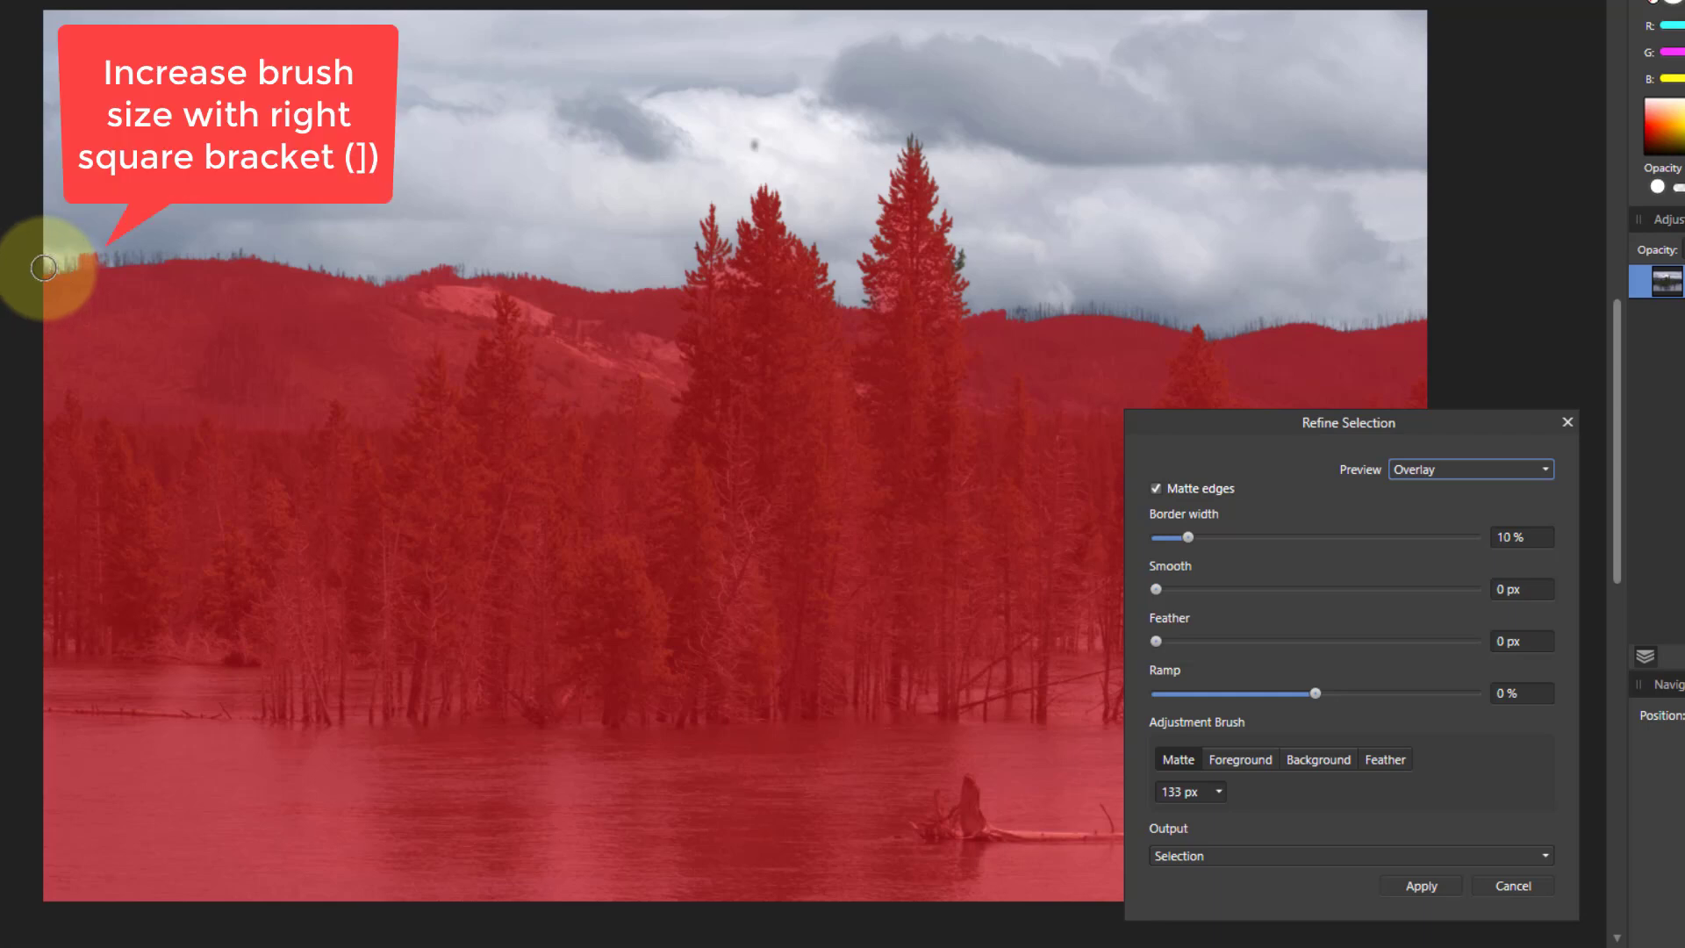
{"action": "mouse_move", "coordinate": [47, 265]}
{"action": "left_mouse_down"}
{"action": "mouse_move", "coordinate": [681, 288]}
{"action": "mouse_move", "coordinate": [630, 286]}
{"action": "left_mouse_up"}
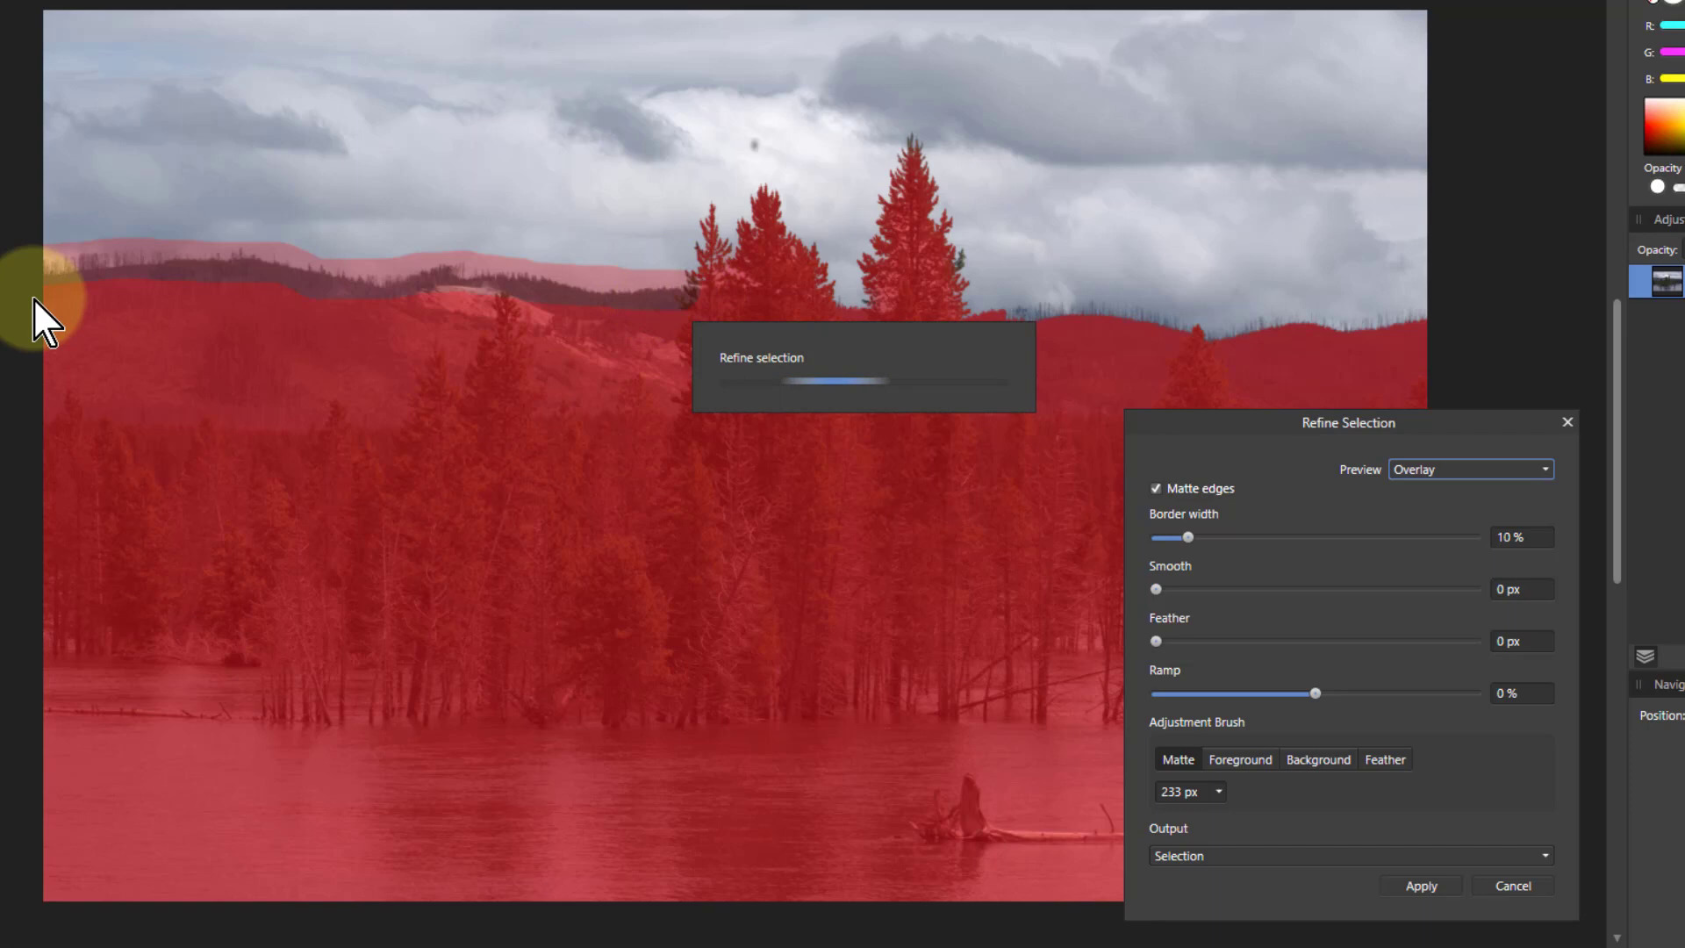
{"action": "mouse_move", "coordinate": [698, 282]}
{"action": "left_mouse_down"}
{"action": "mouse_move", "coordinate": [715, 215]}
{"action": "mouse_move", "coordinate": [705, 264]}
{"action": "mouse_move", "coordinate": [830, 290]}
{"action": "mouse_move", "coordinate": [773, 209]}
{"action": "mouse_move", "coordinate": [748, 275]}
{"action": "mouse_move", "coordinate": [816, 256]}
{"action": "mouse_move", "coordinate": [795, 254]}
{"action": "left_mouse_up"}
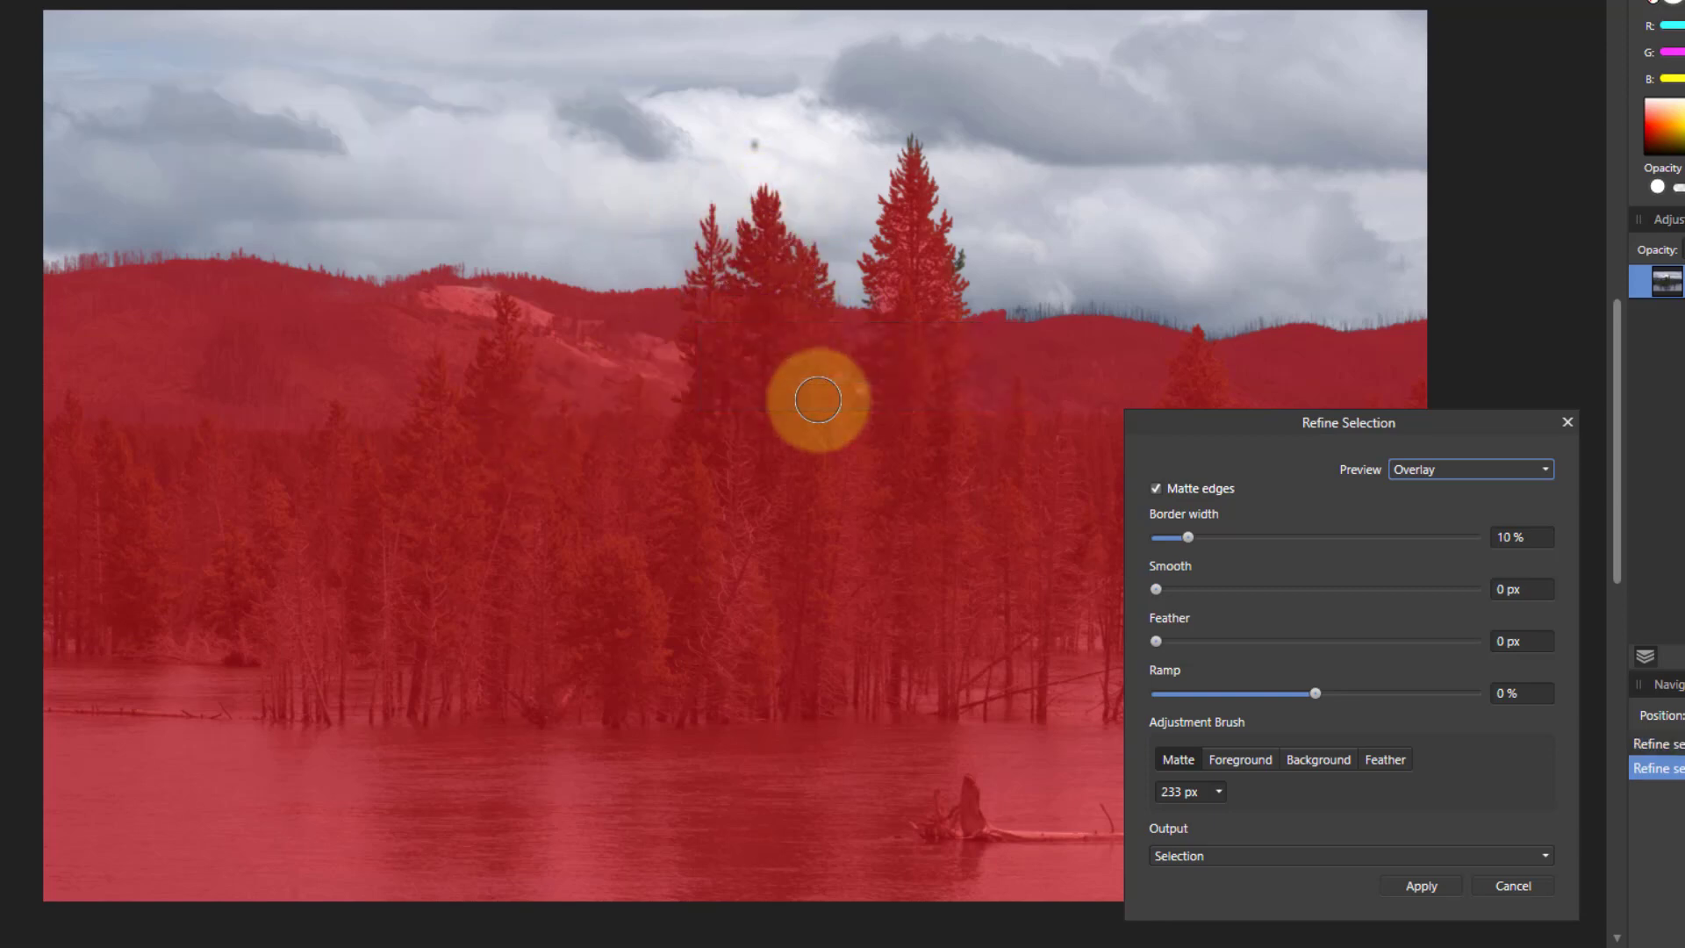
{"action": "mouse_move", "coordinate": [797, 375]}
{"action": "left_mouse_down"}
{"action": "mouse_move", "coordinate": [704, 235]}
{"action": "mouse_move", "coordinate": [906, 311]}
{"action": "mouse_move", "coordinate": [841, 299]}
{"action": "mouse_move", "coordinate": [871, 306]}
{"action": "mouse_move", "coordinate": [872, 242]}
{"action": "mouse_move", "coordinate": [865, 268]}
{"action": "mouse_move", "coordinate": [910, 139]}
{"action": "mouse_move", "coordinate": [975, 309]}
{"action": "mouse_move", "coordinate": [912, 304]}
{"action": "mouse_move", "coordinate": [920, 232]}
{"action": "mouse_move", "coordinate": [944, 287]}
{"action": "mouse_move", "coordinate": [907, 262]}
{"action": "mouse_move", "coordinate": [888, 299]}
{"action": "left_mouse_up"}
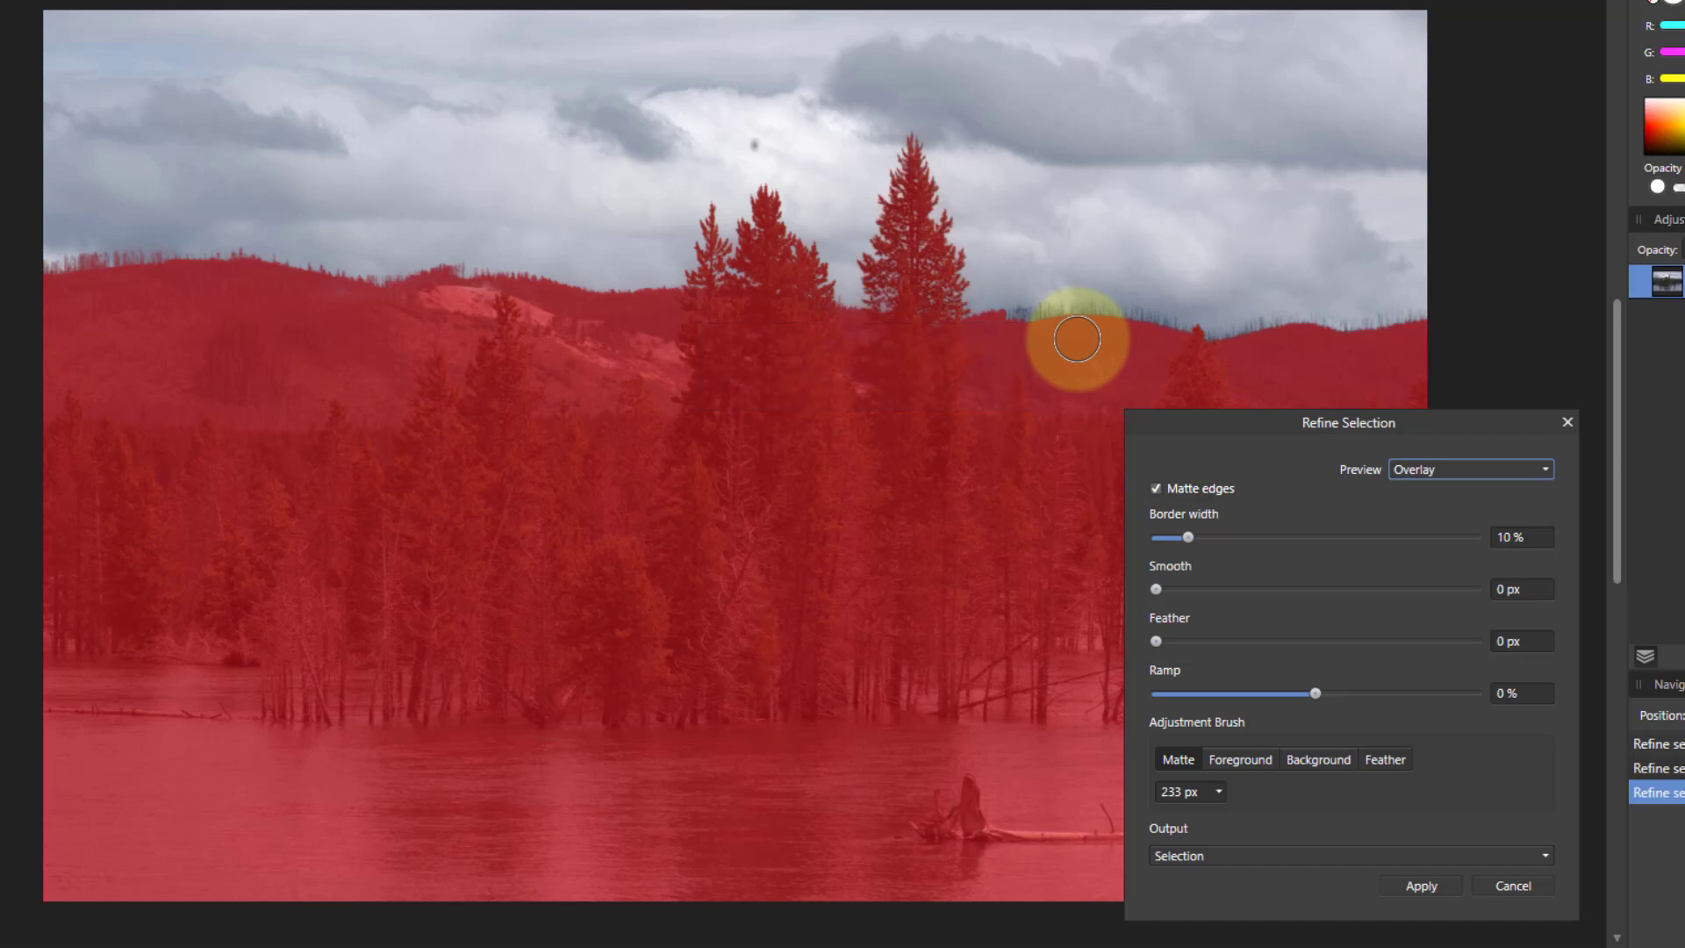
{"action": "mouse_move", "coordinate": [1077, 339]}
{"action": "left_mouse_down"}
{"action": "mouse_move", "coordinate": [980, 308]}
{"action": "mouse_move", "coordinate": [1108, 309]}
{"action": "mouse_move", "coordinate": [1239, 337]}
{"action": "mouse_move", "coordinate": [1517, 301]}
{"action": "left_mouse_up"}
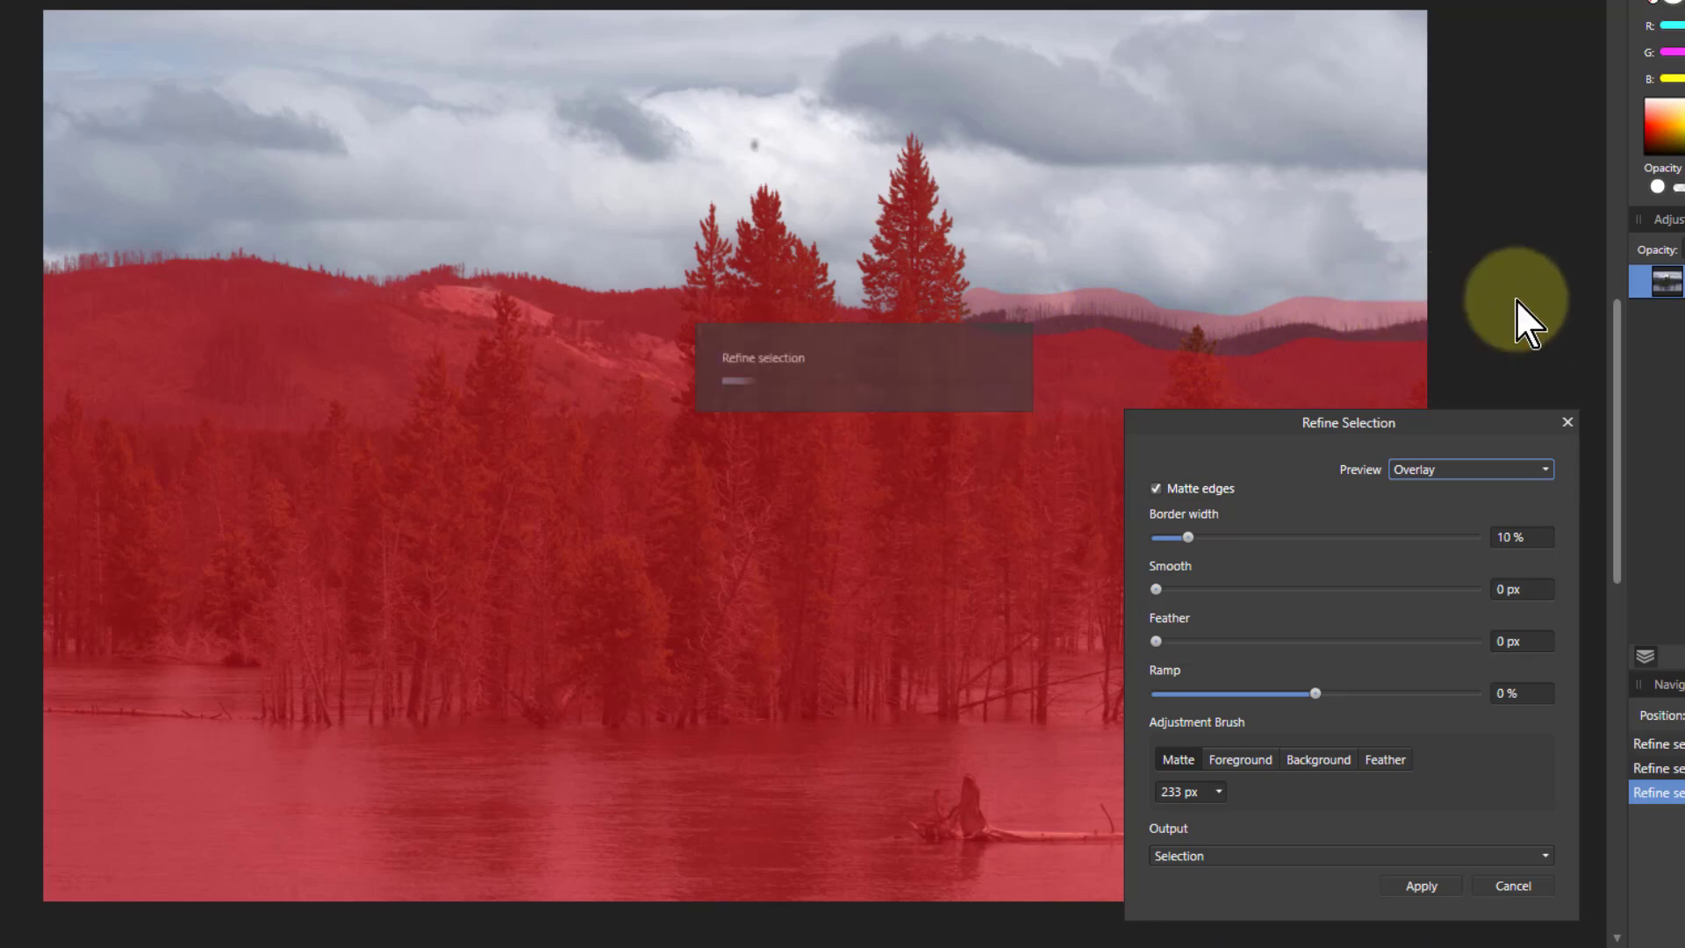
{"action": "left_click", "coordinate": [1420, 885]}
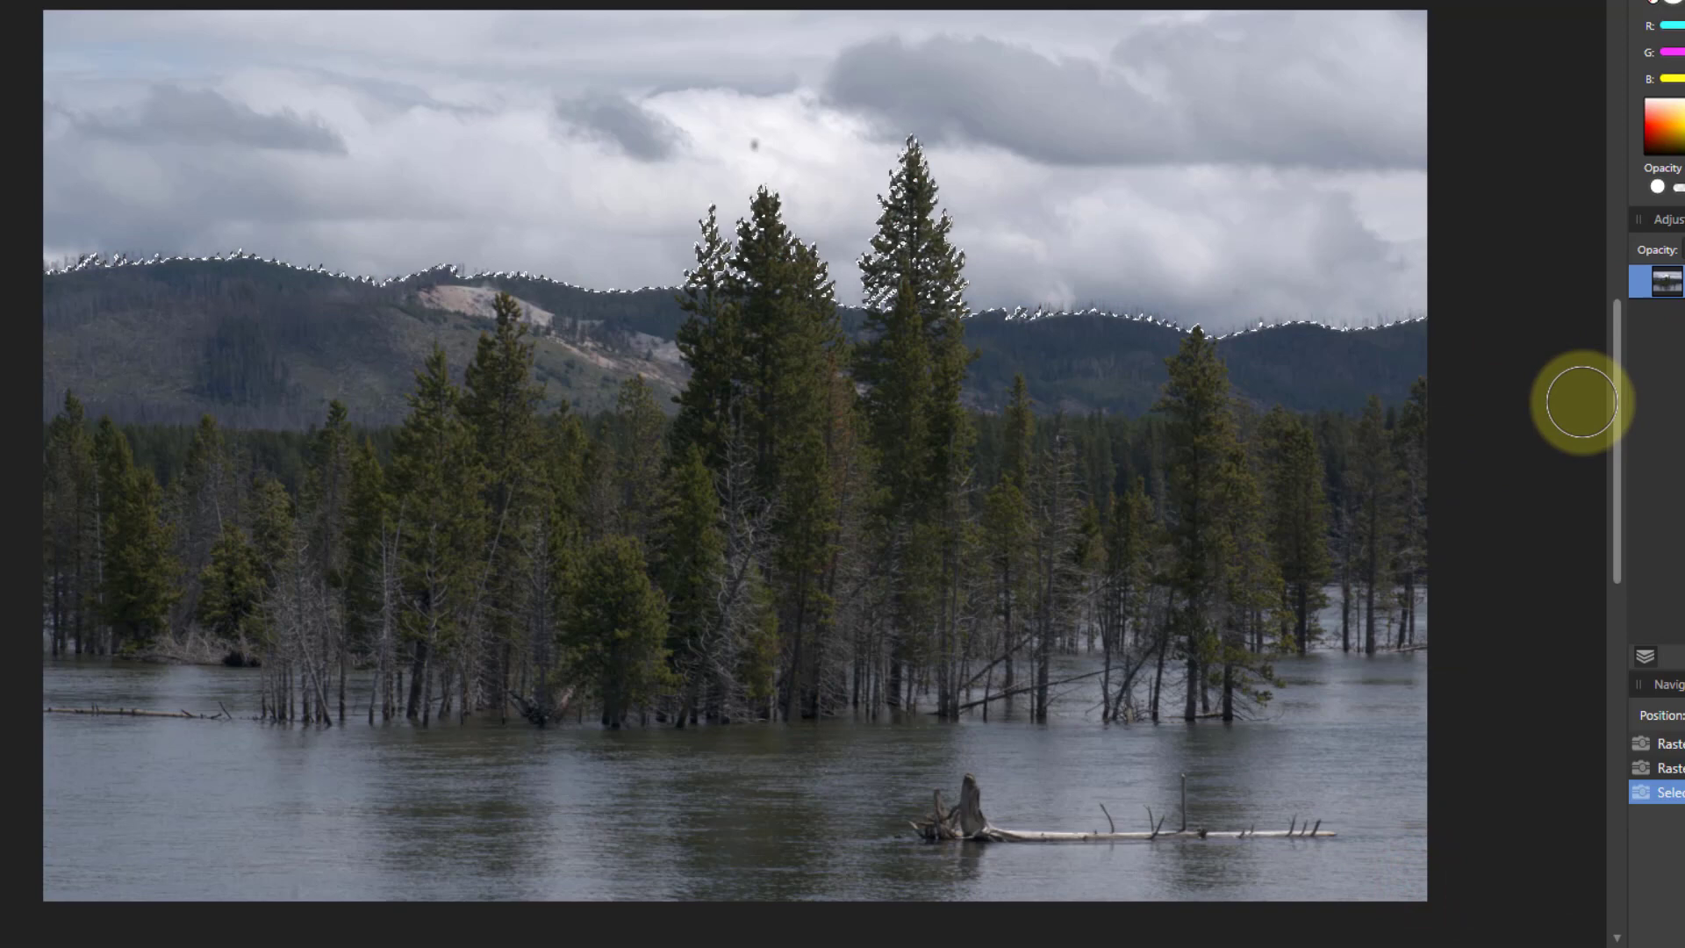
- Delete the original sky, copy the sky.jpg layer and paste it beneath the forest layer
{"action": "key", "text": "Delete"}
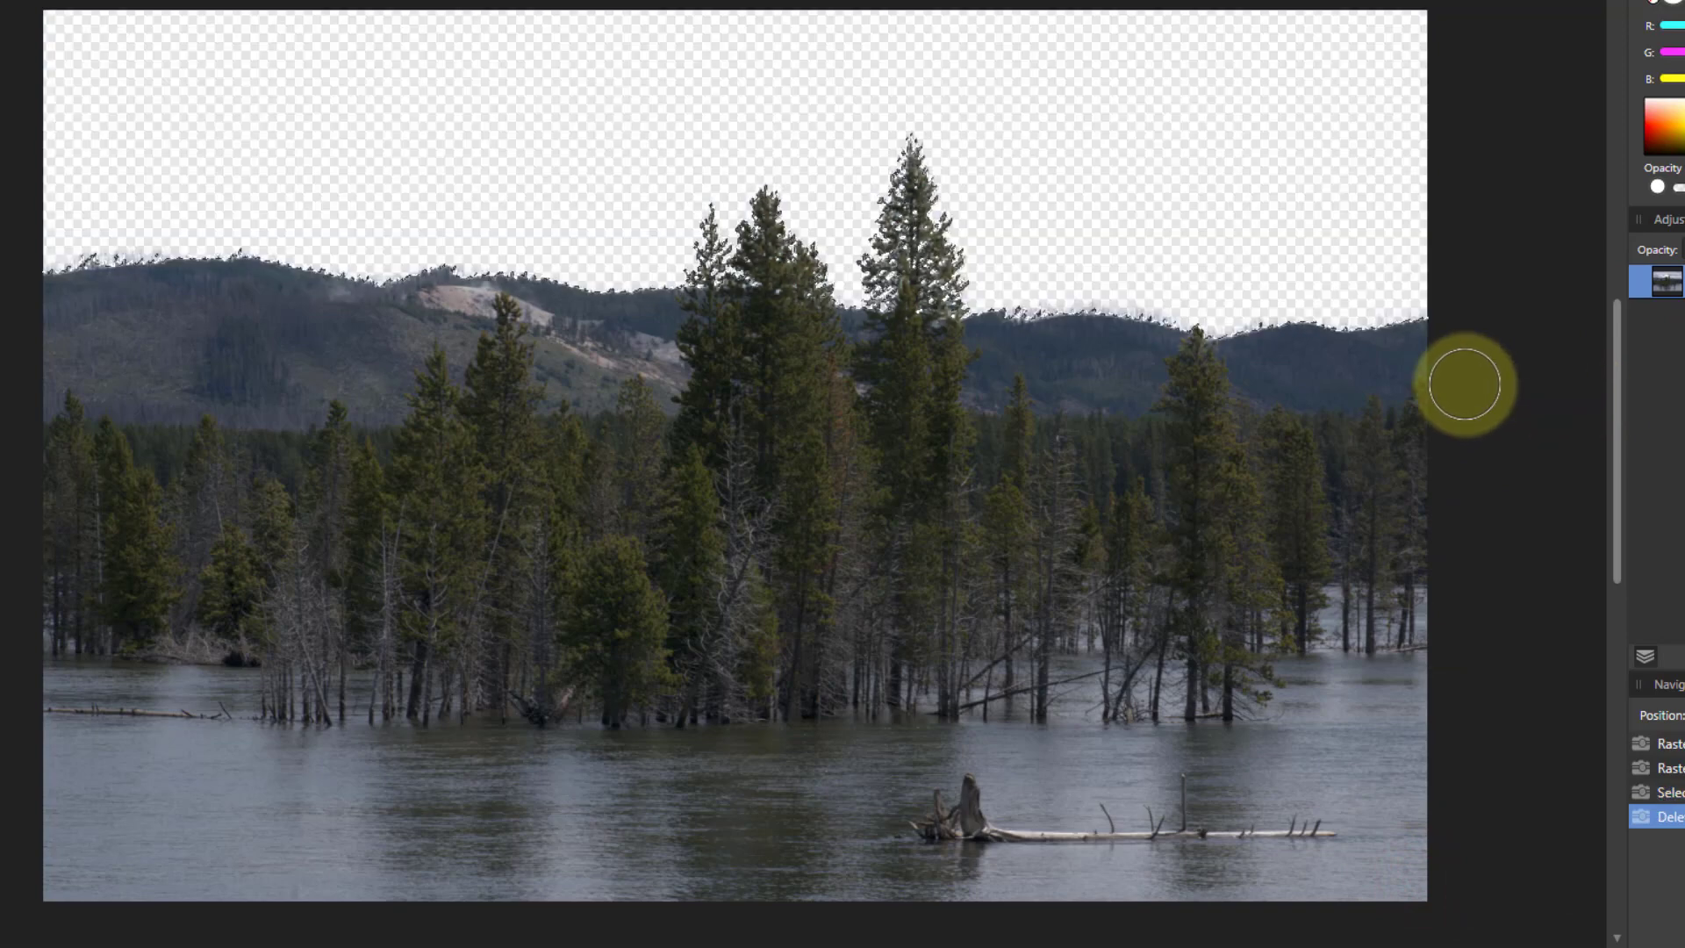
{"action": "key", "text": "ctrl+d"}
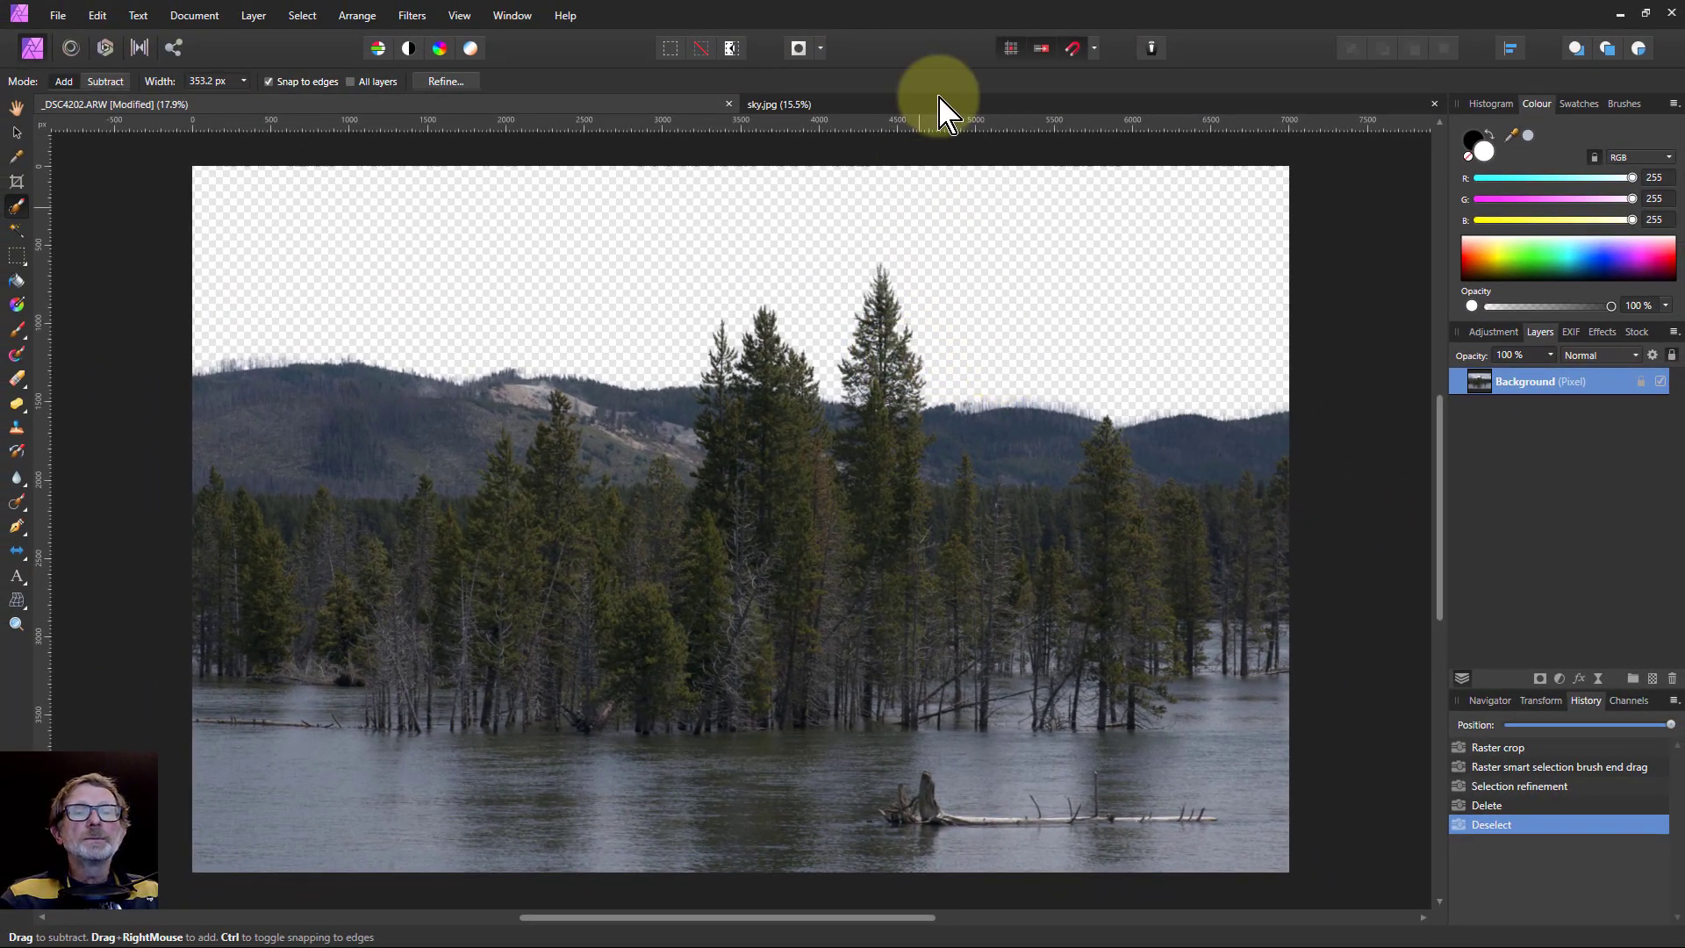
{"action": "left_click", "coordinate": [942, 105]}
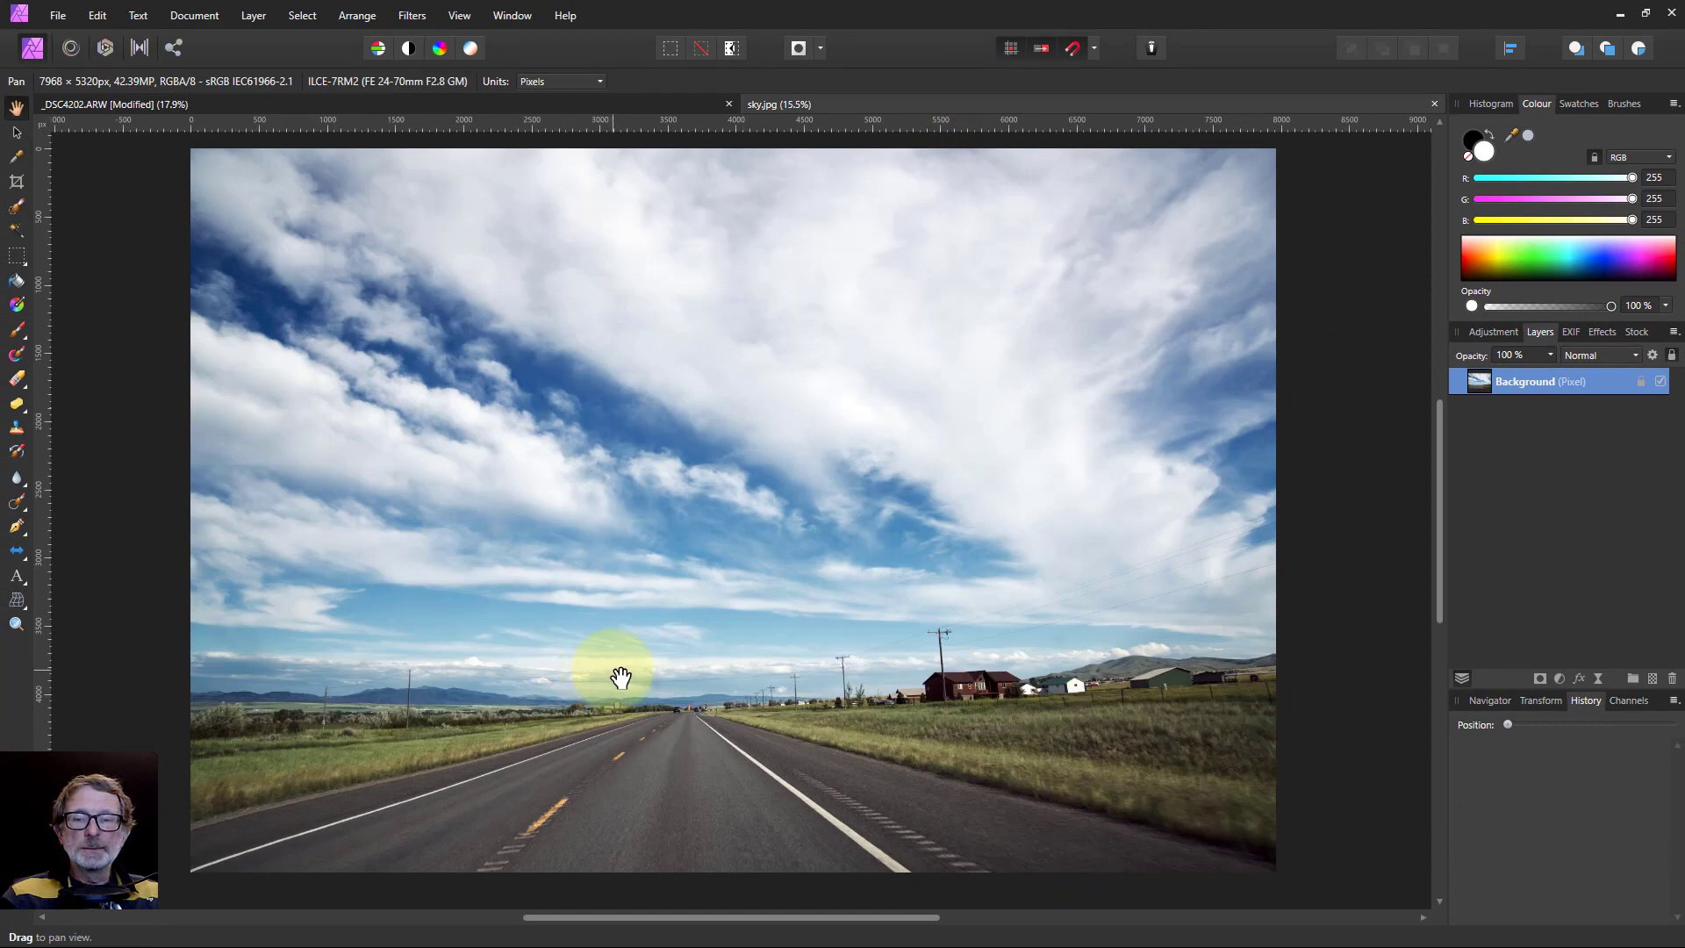
{"action": "right_click", "coordinate": [1488, 398]}
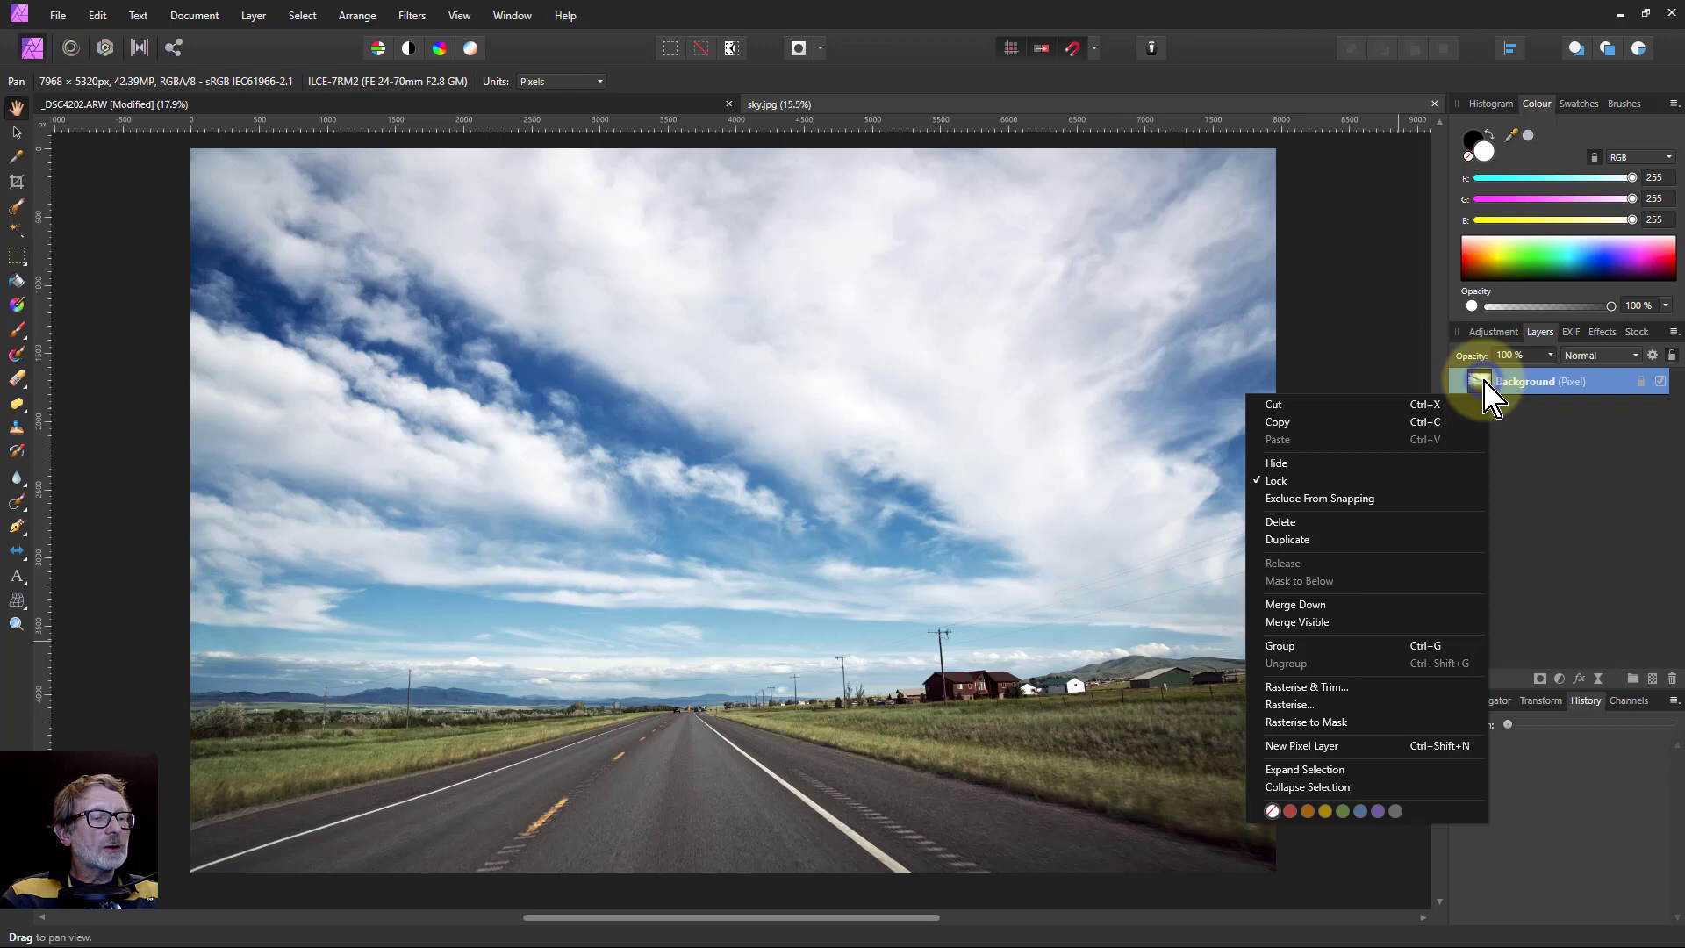
{"action": "left_click", "coordinate": [1426, 424]}
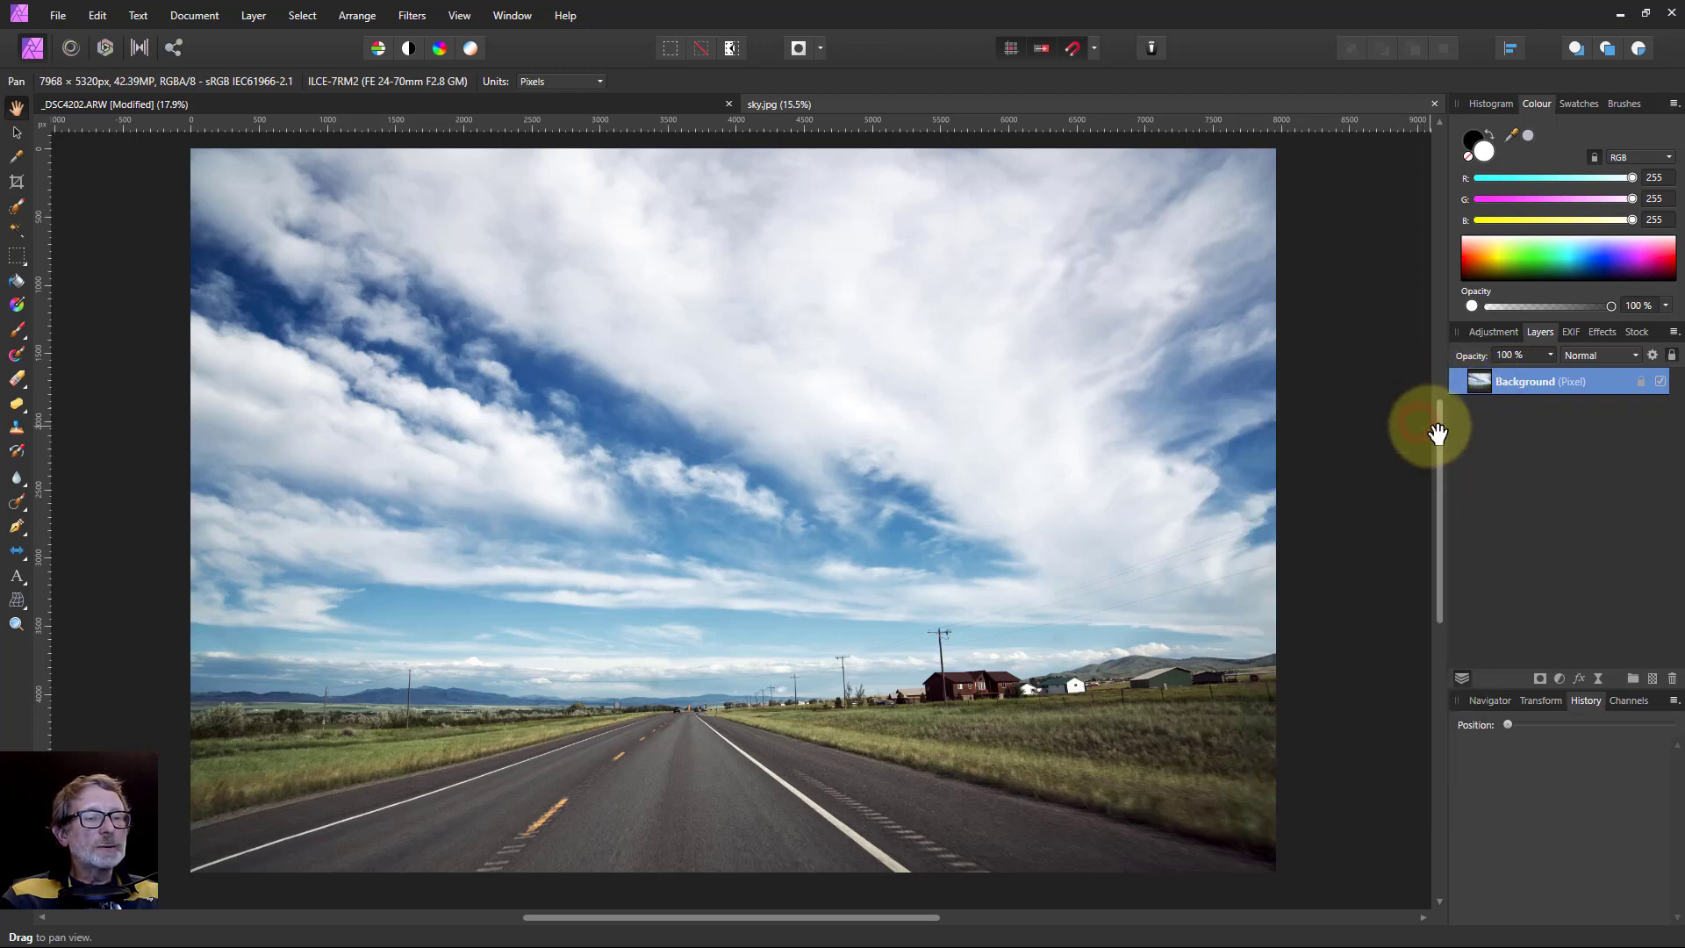
{"action": "left_click", "coordinate": [699, 103]}
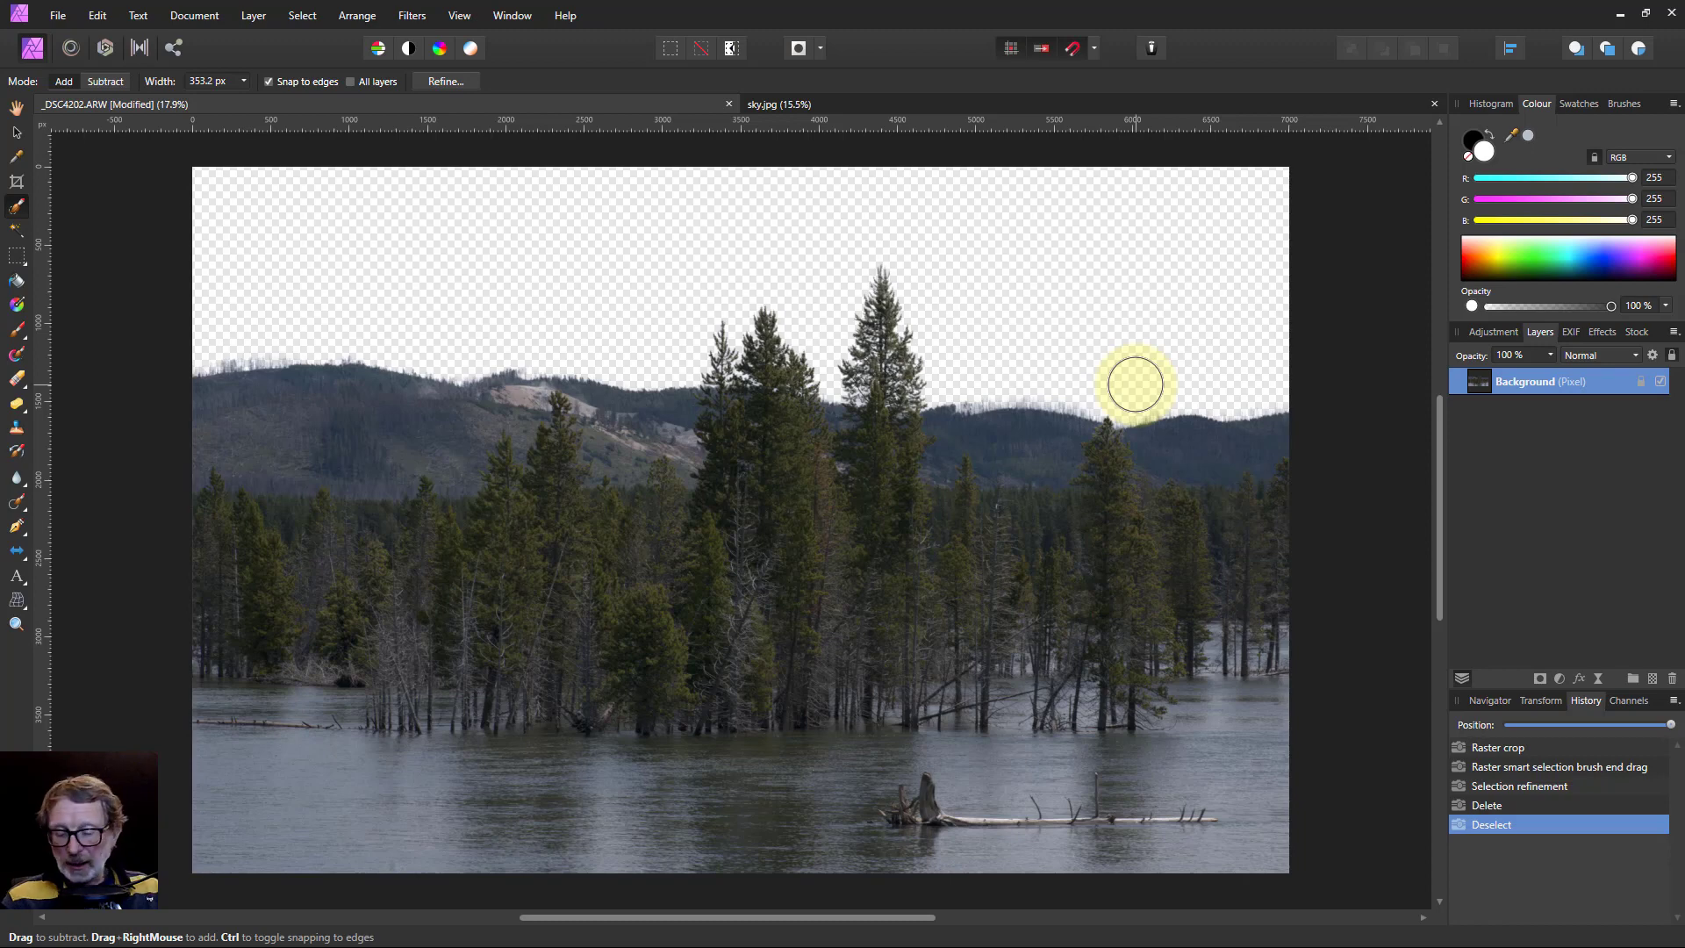
{"action": "key", "text": "ctrl+v"}
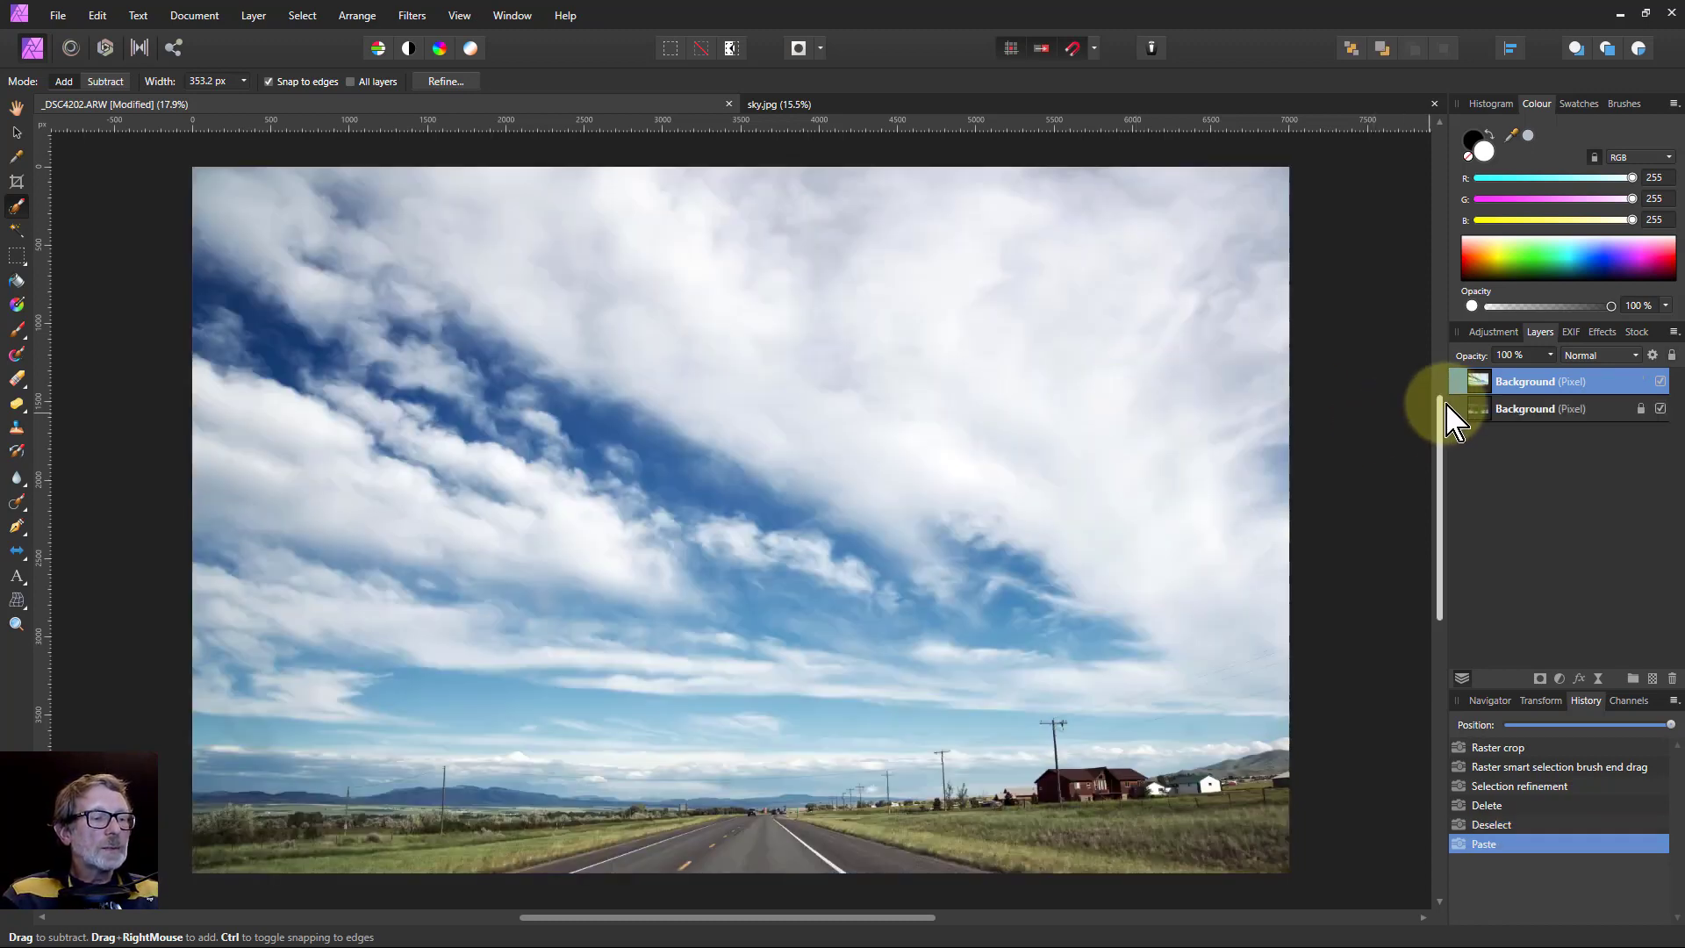
{"action": "left_click_drag", "start_coordinate": [1486, 377], "coordinate": [1489, 424]}
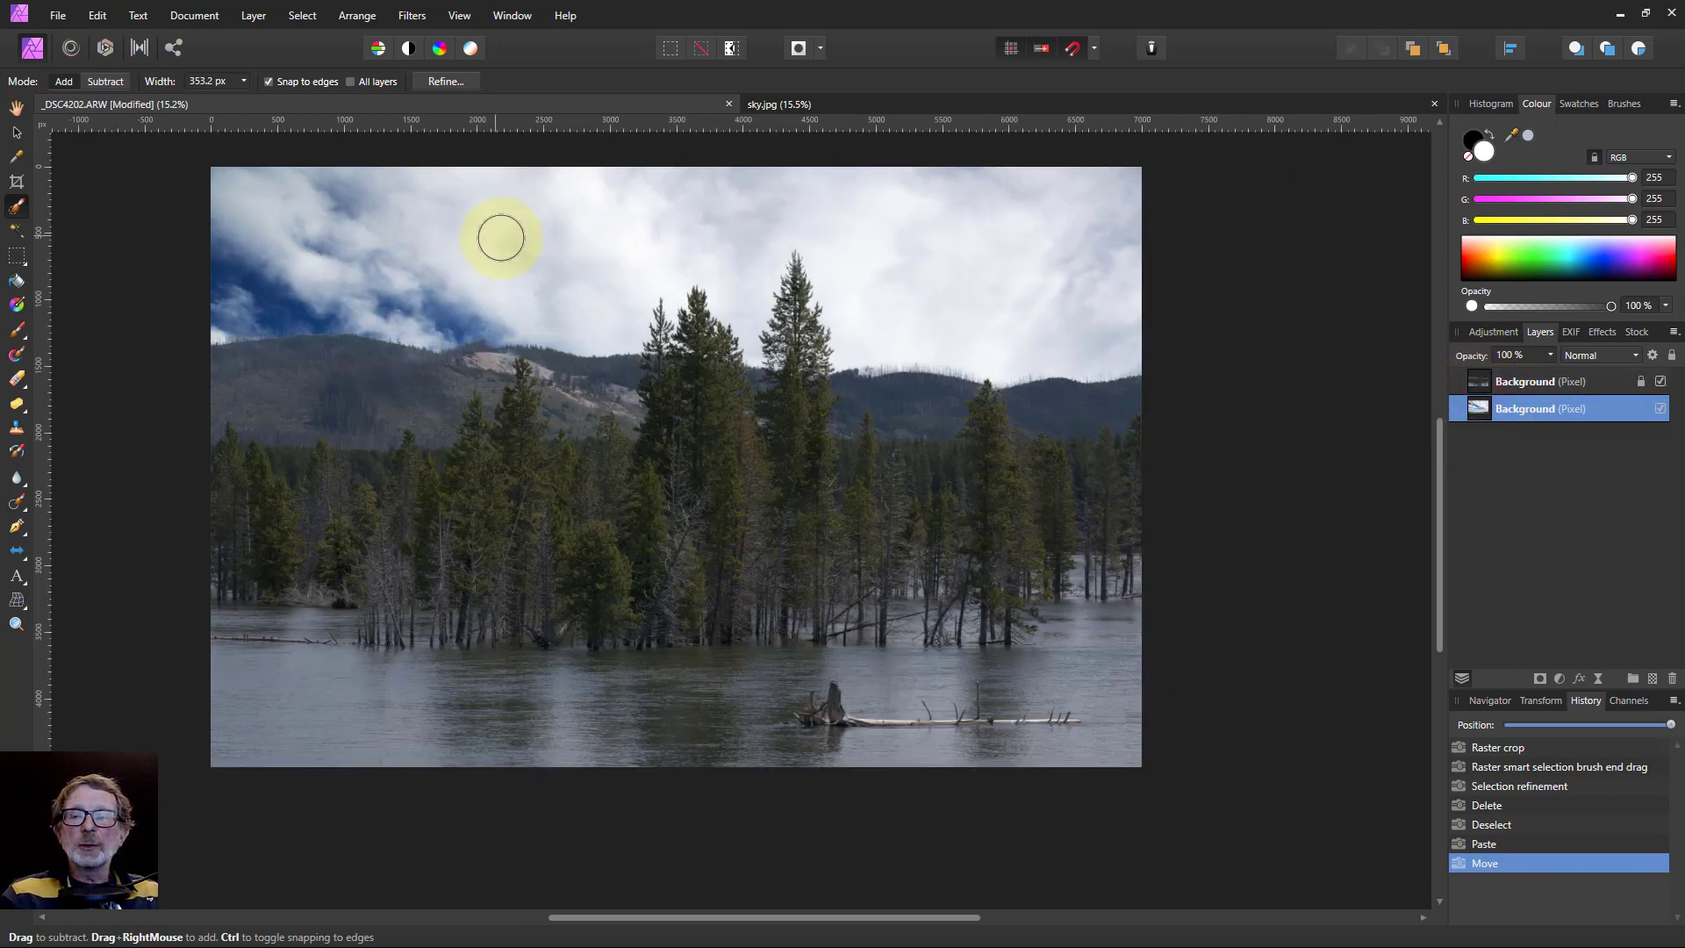
- Reposition the pasted sky layer so its bottom edge sits just behind the tree line
{"action": "scroll", "coordinate": [549, 305], "scroll_direction": "up", "scroll_amount": 1}
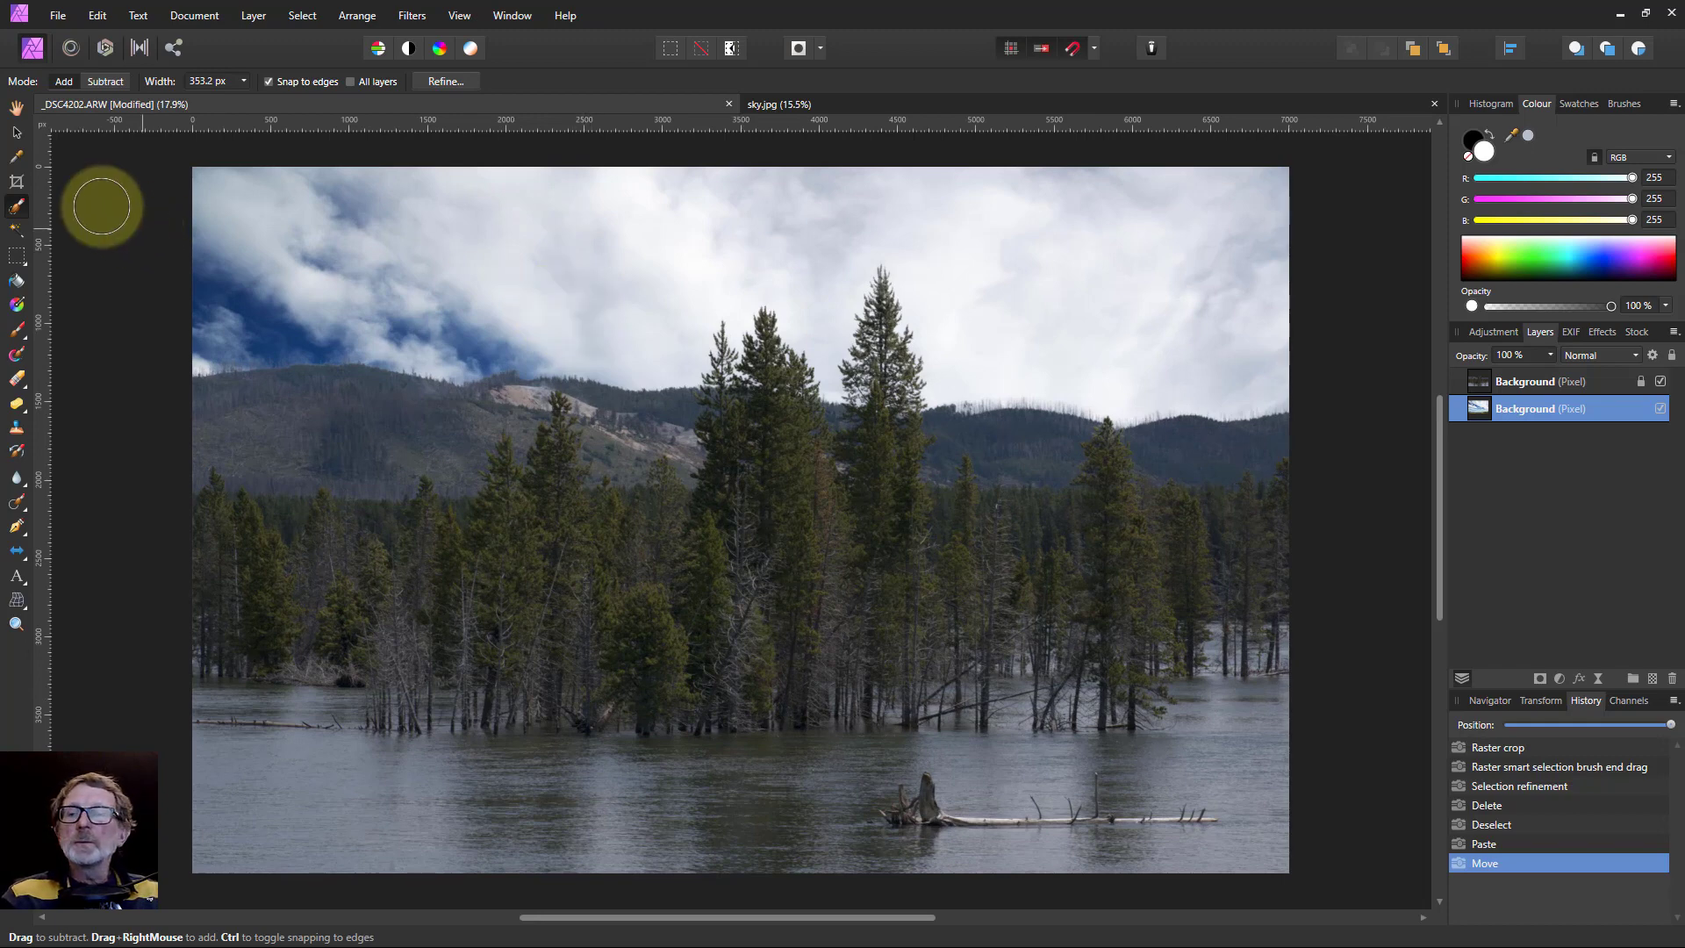
{"action": "left_click", "coordinate": [16, 134]}
{"action": "left_click_drag", "start_coordinate": [668, 332], "coordinate": [670, 15]}
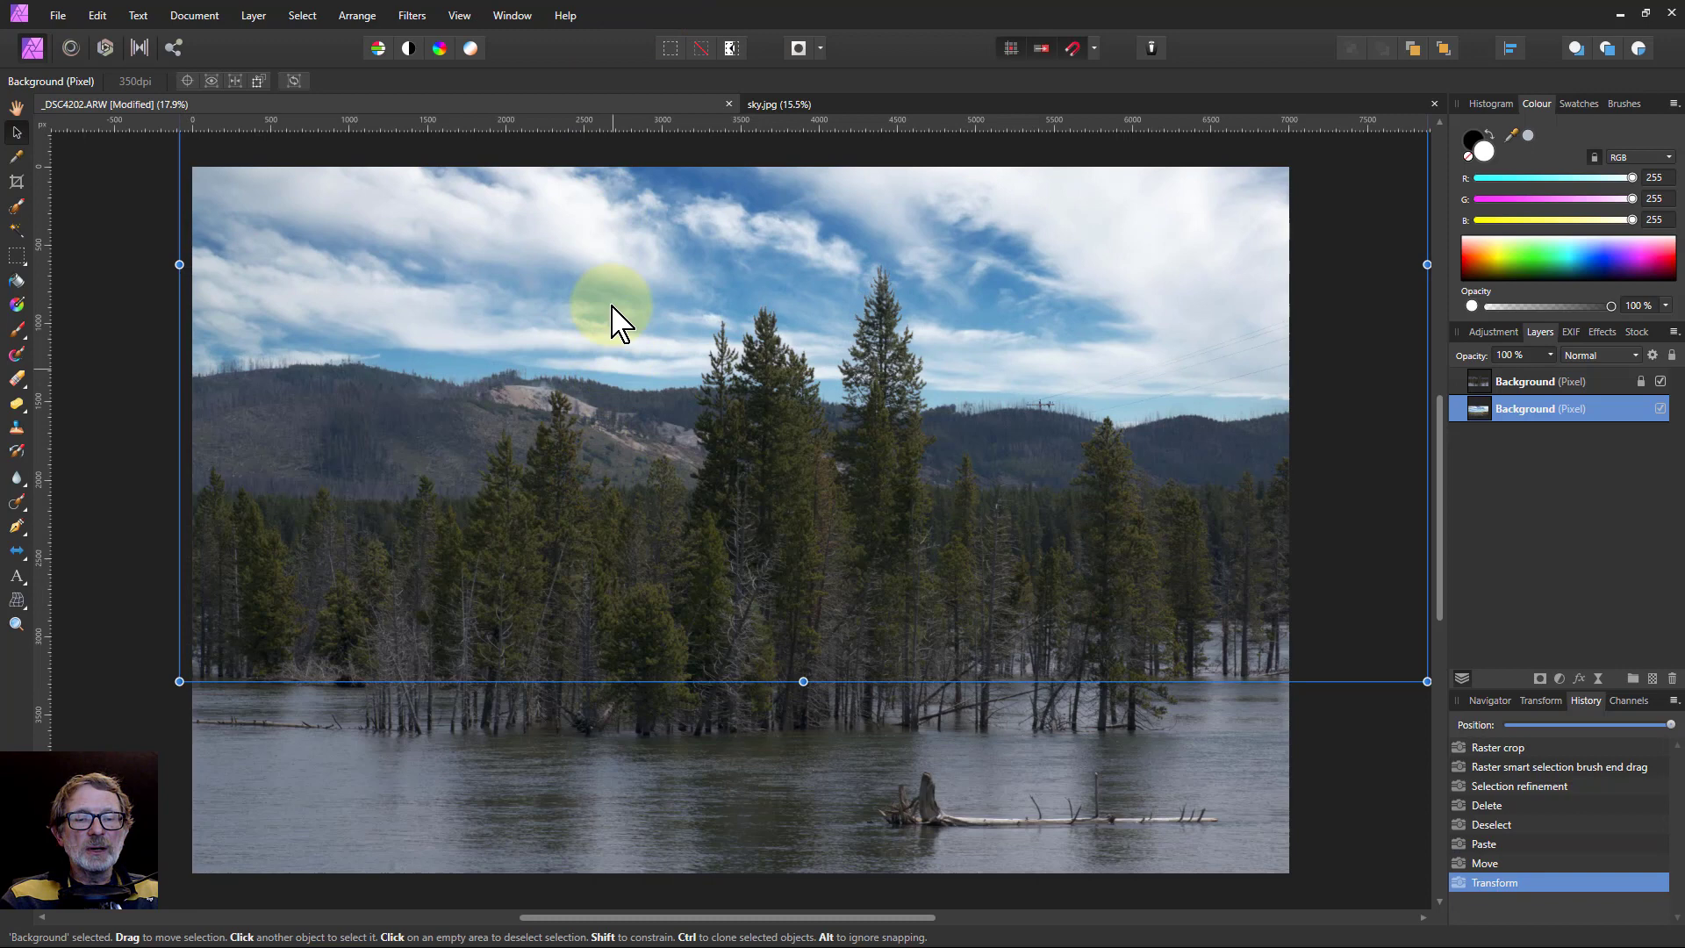
{"action": "left_click_drag", "start_coordinate": [609, 305], "coordinate": [615, 327]}
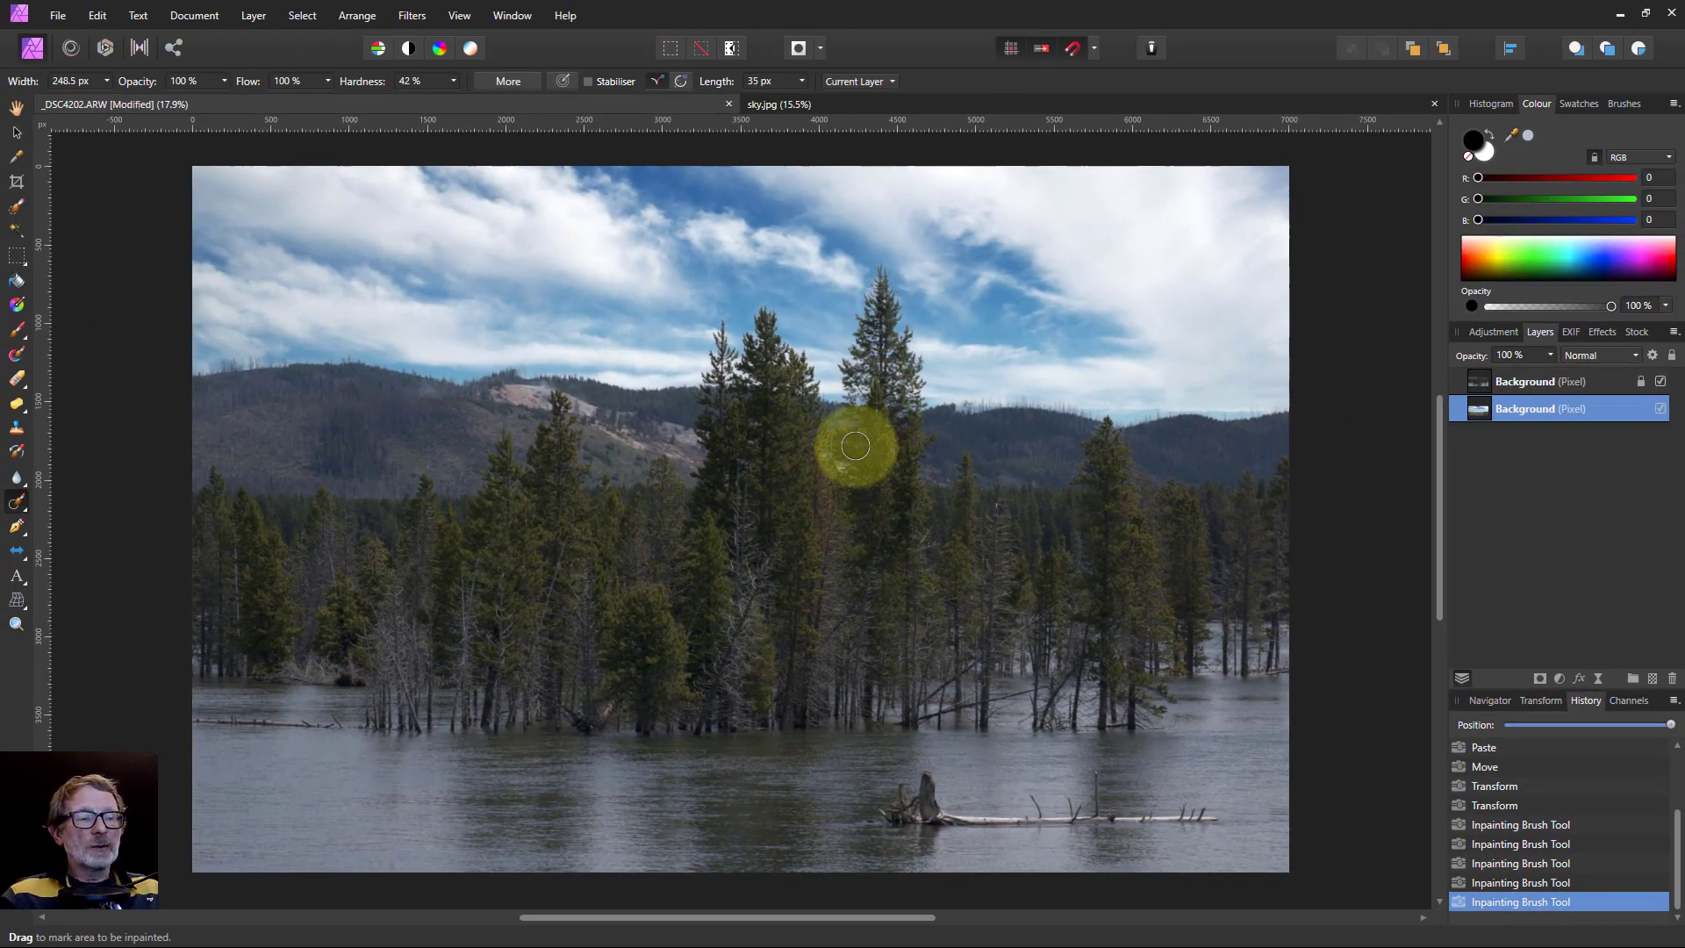
- Add a Curves adjustment to the top layer and drag its midpoint up-left to brighten the photo
{"action": "left_click", "coordinate": [1472, 383]}
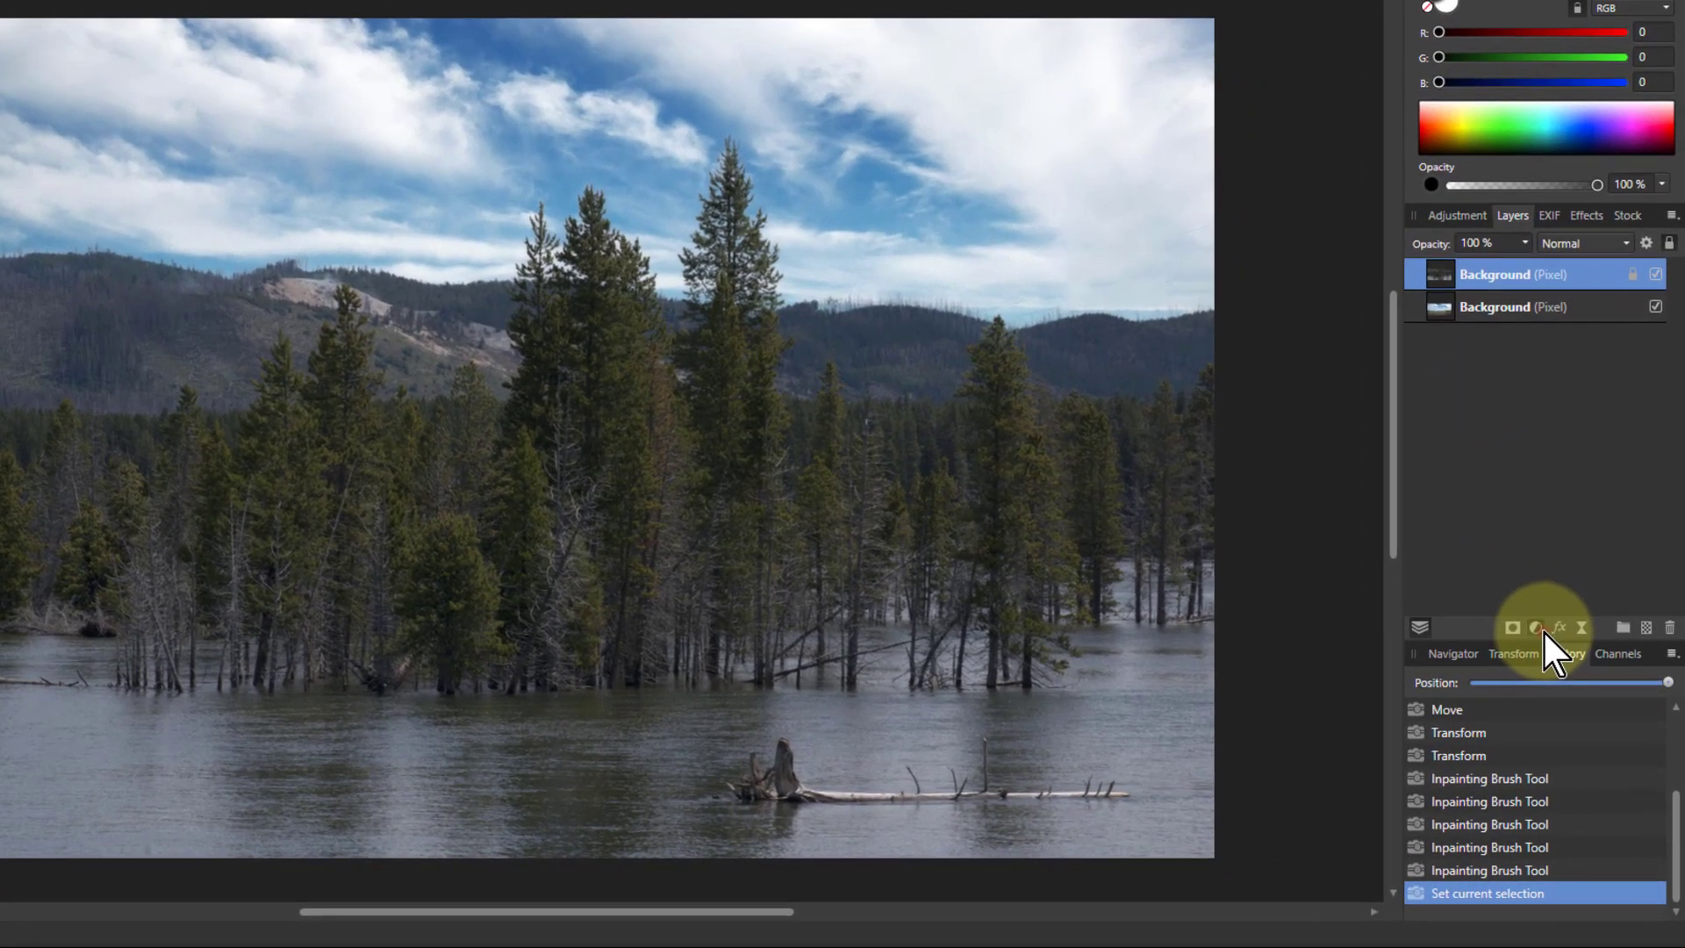
{"action": "left_click", "coordinate": [1538, 628]}
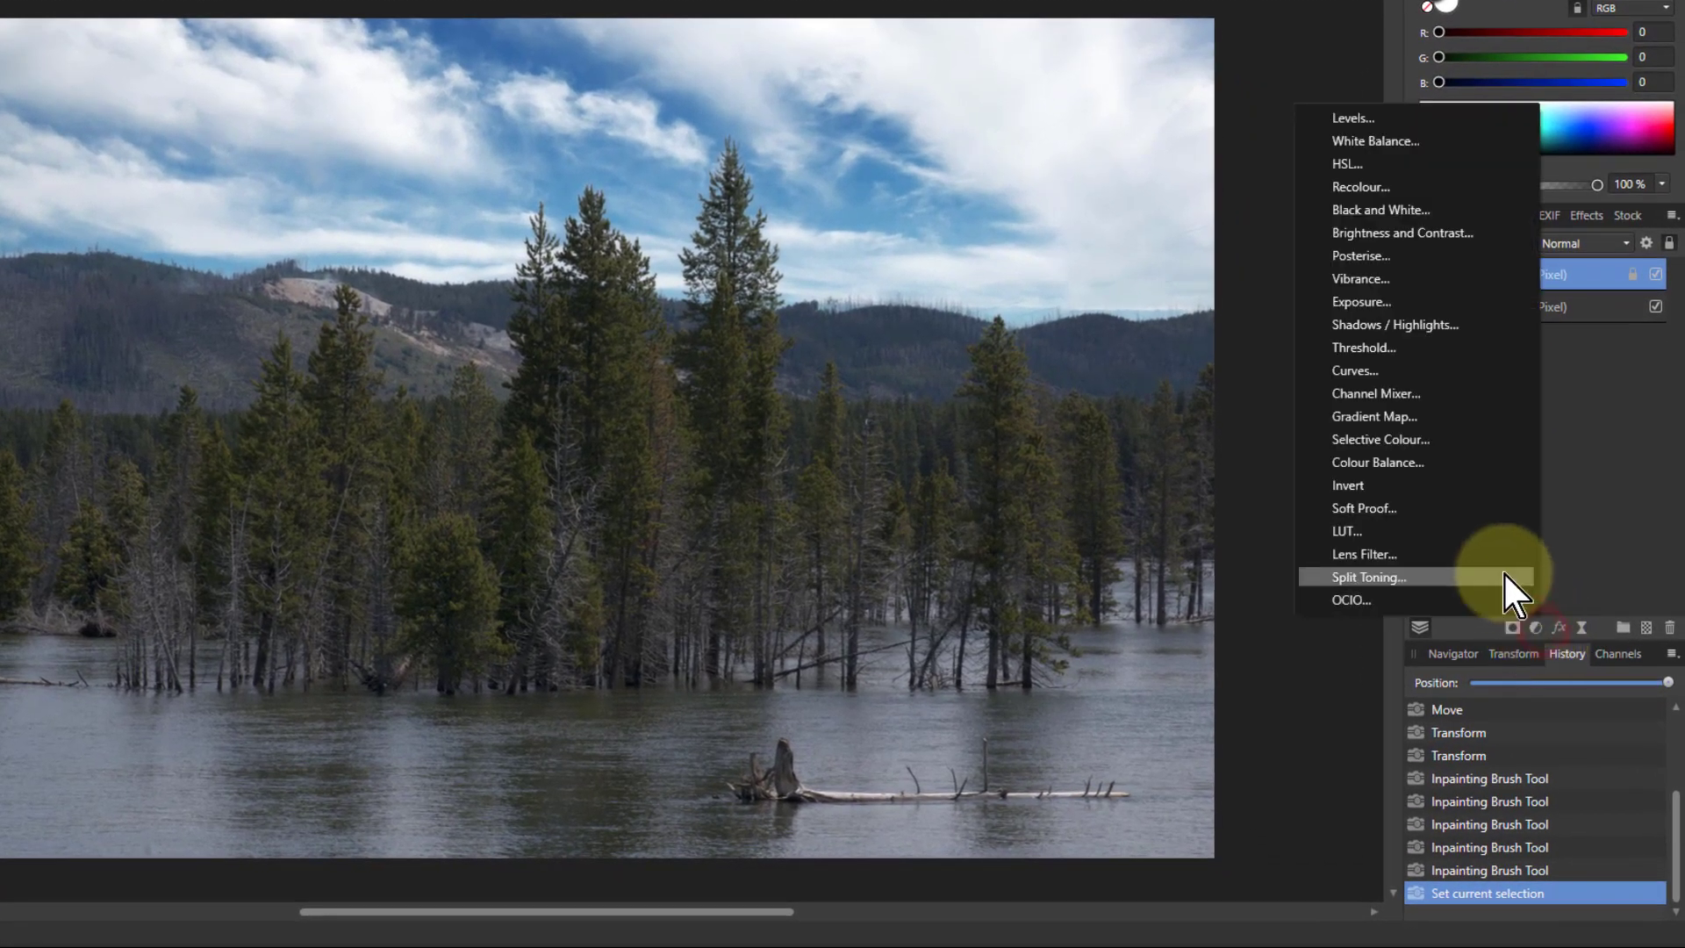
{"action": "left_click", "coordinate": [1385, 372]}
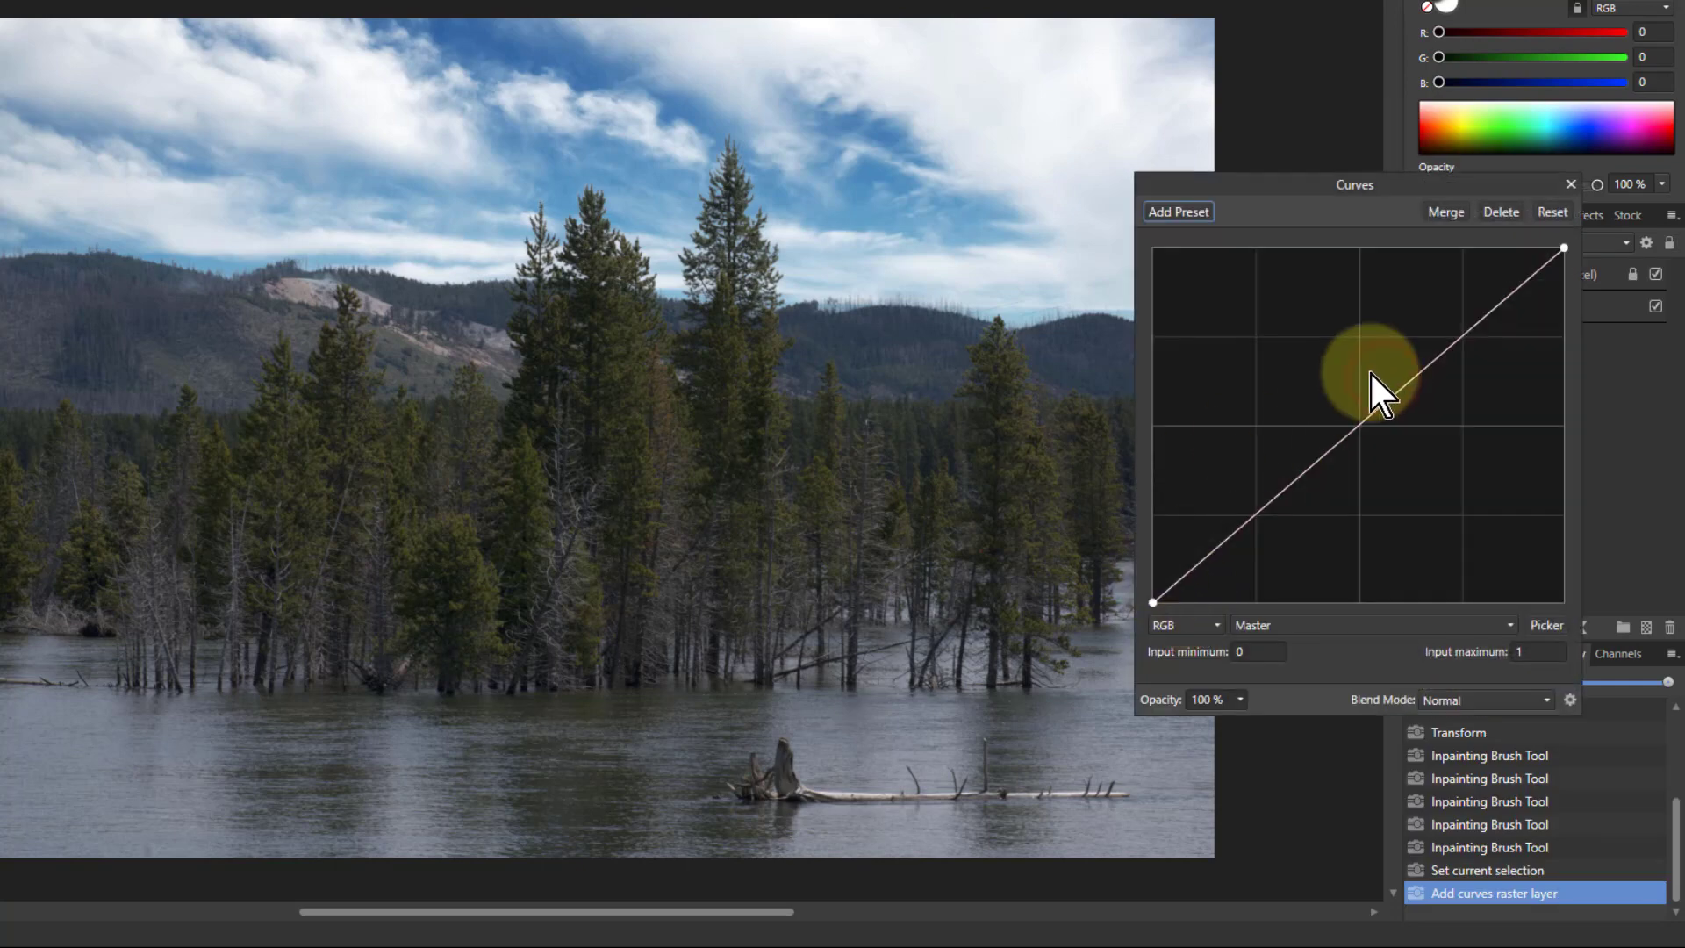
{"action": "left_click", "coordinate": [1380, 406]}
{"action": "left_click_drag", "start_coordinate": [1377, 406], "coordinate": [1336, 360]}
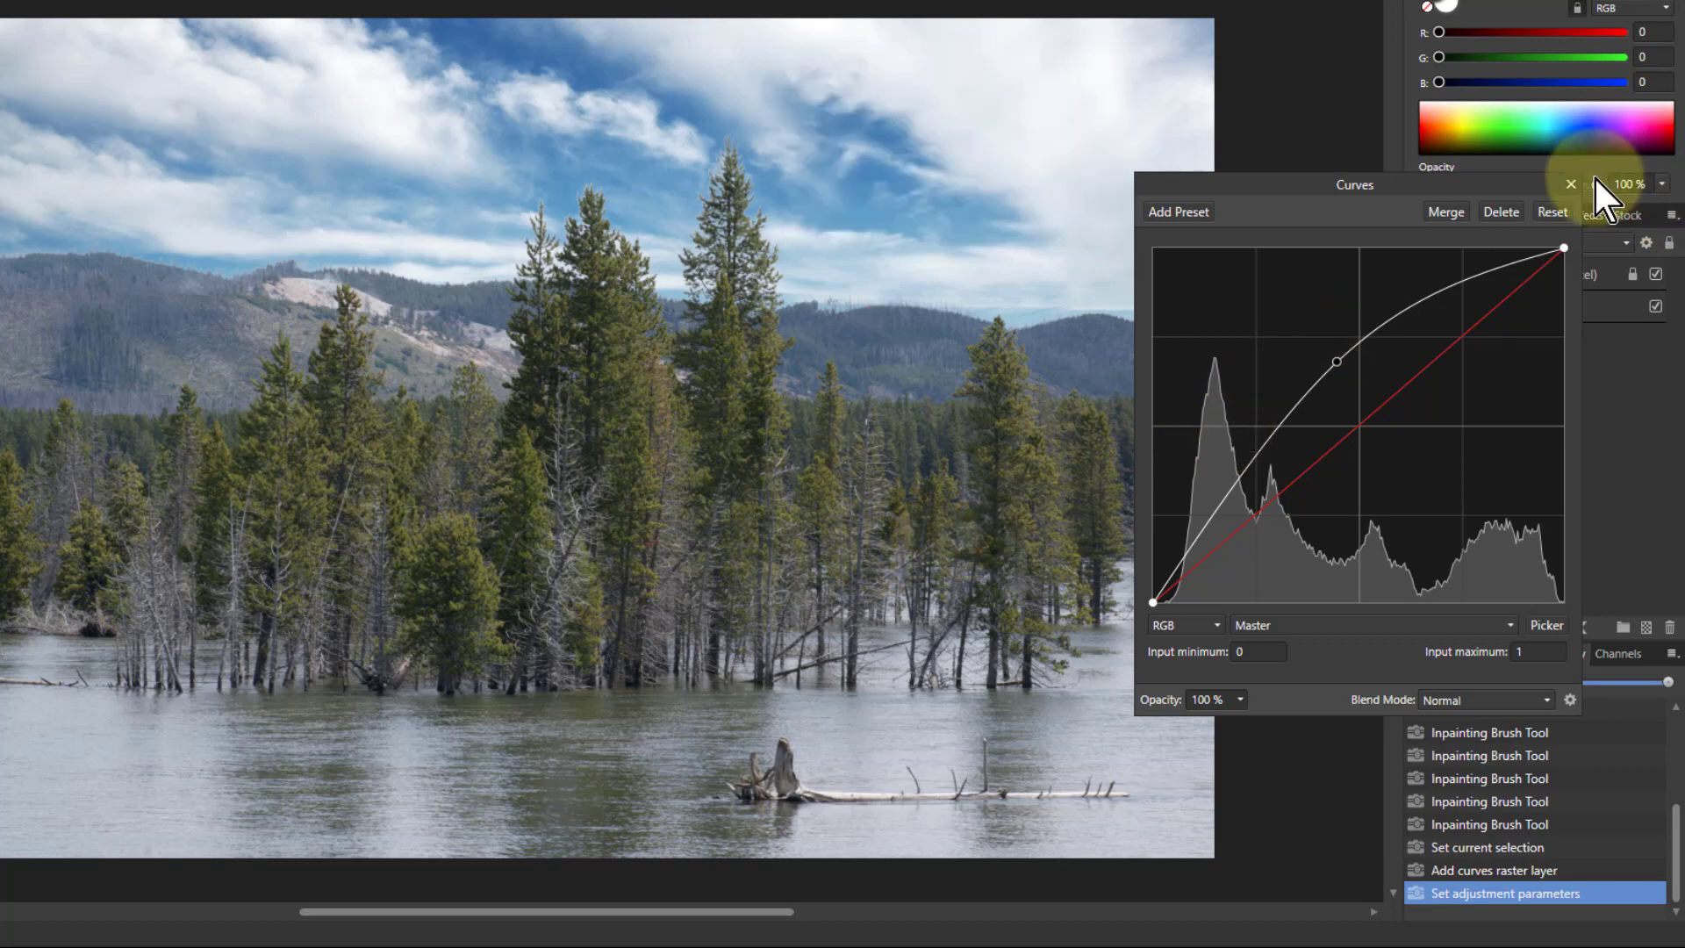
{"action": "left_click", "coordinate": [1571, 183]}
{"action": "left_click", "coordinate": [1450, 281]}
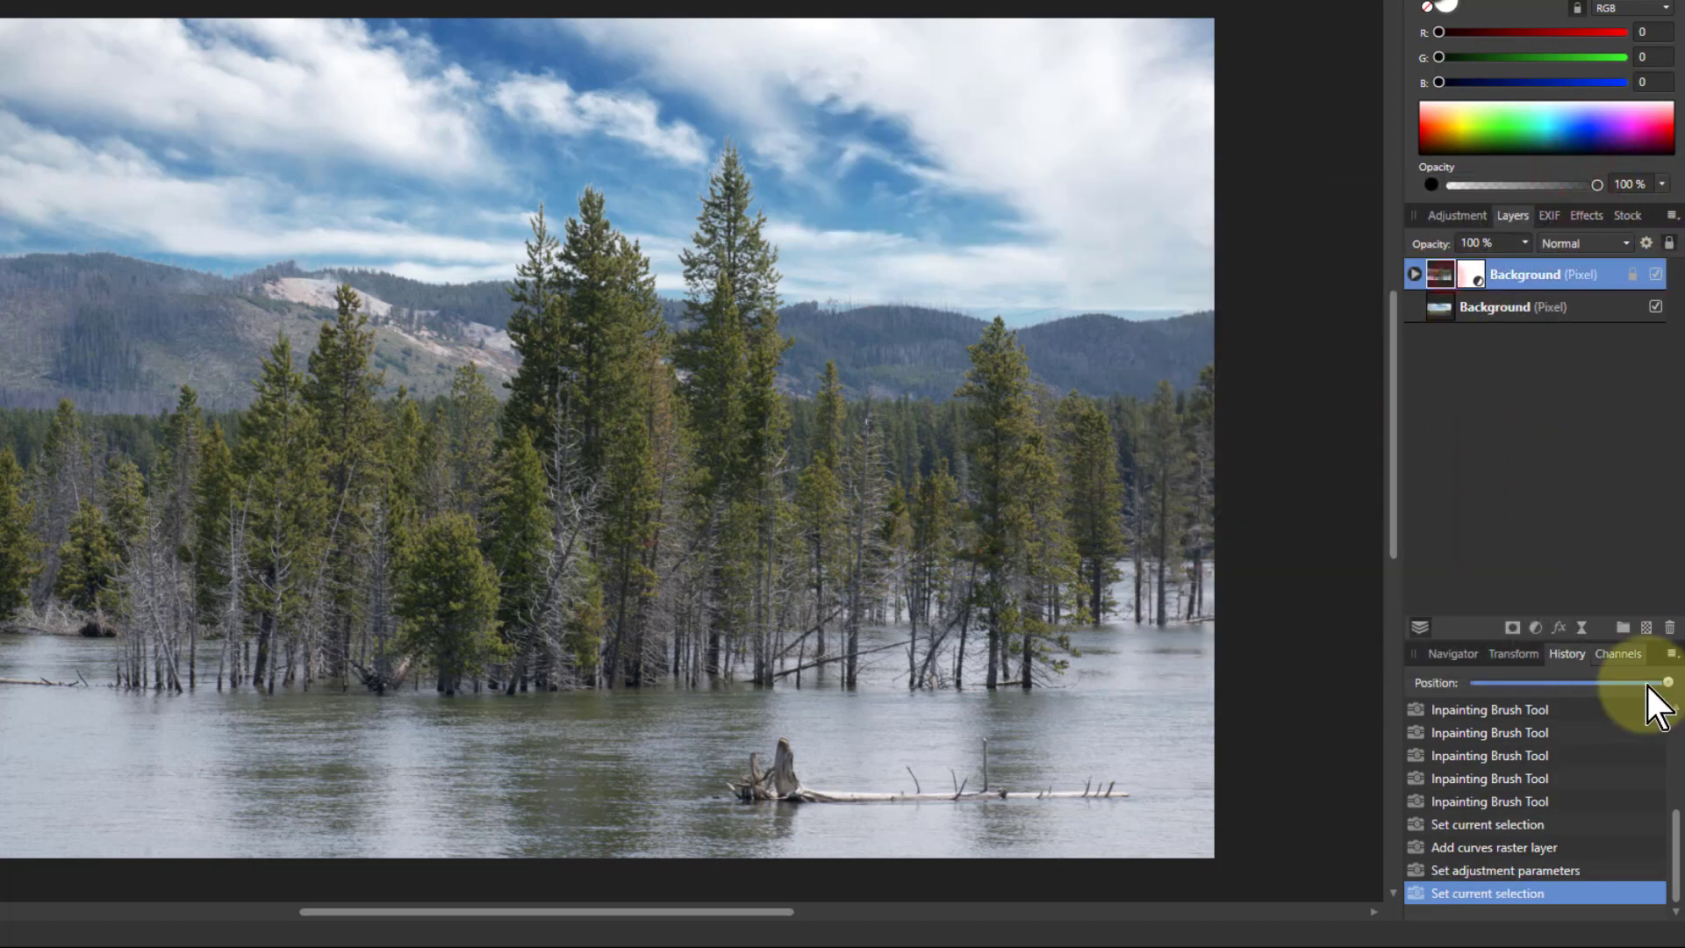
- Add a Selective Colour adjustment and lower Black in the Whites range to -49%
{"action": "left_click", "coordinate": [1536, 627]}
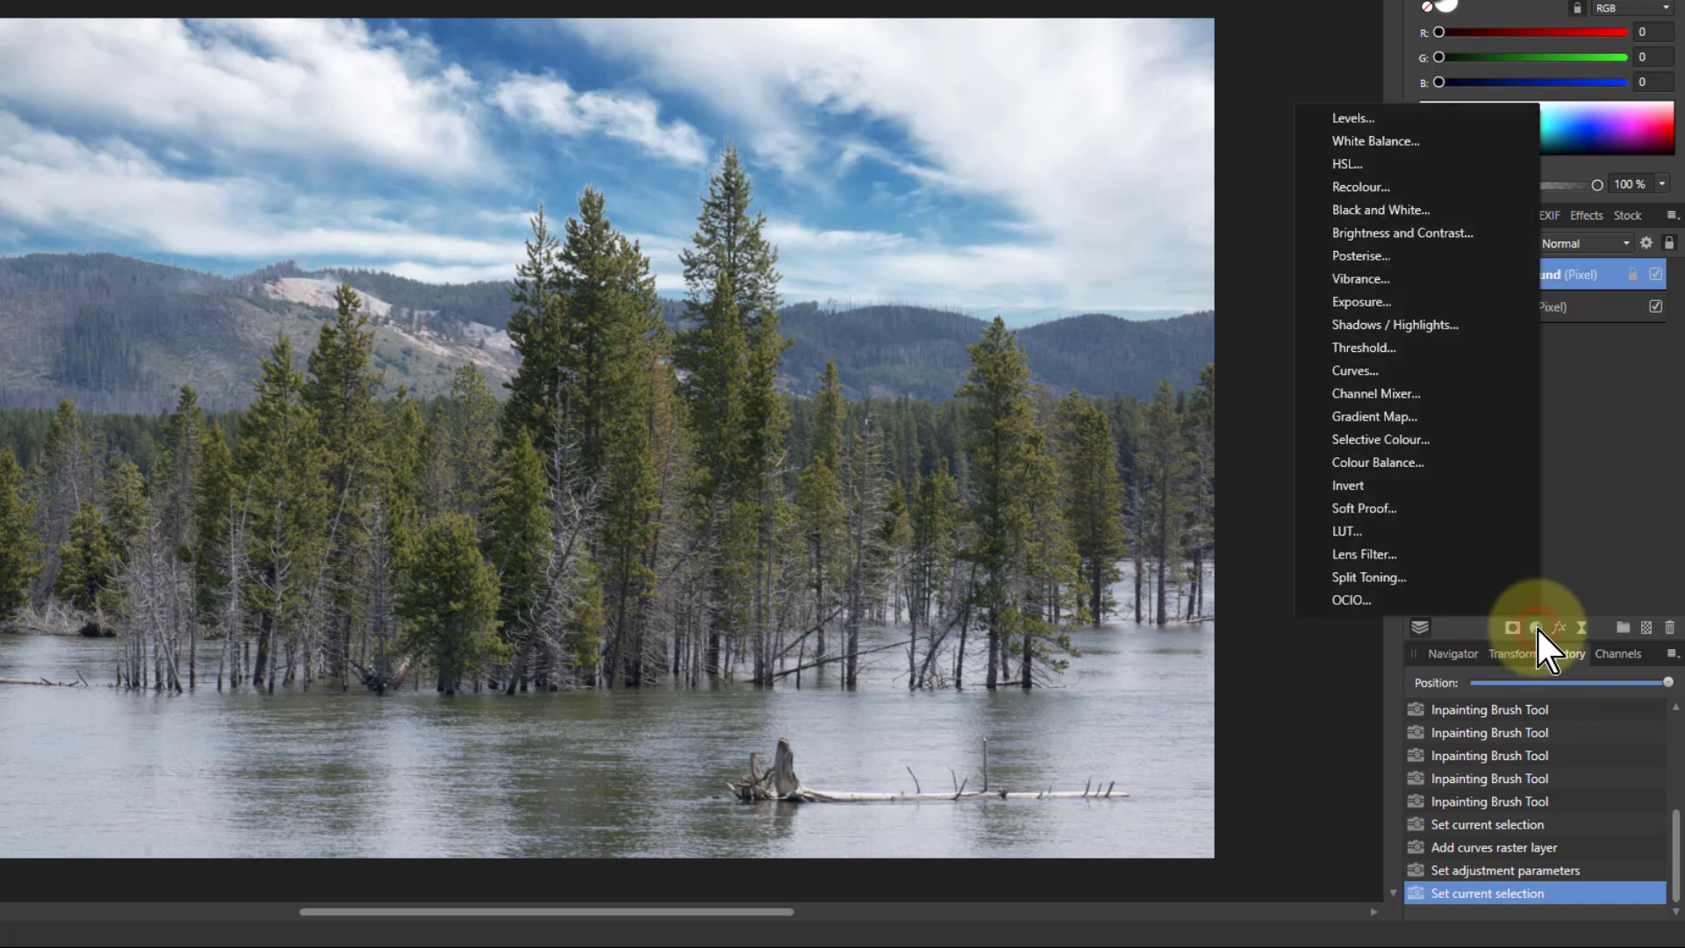
{"action": "left_click", "coordinate": [1400, 439]}
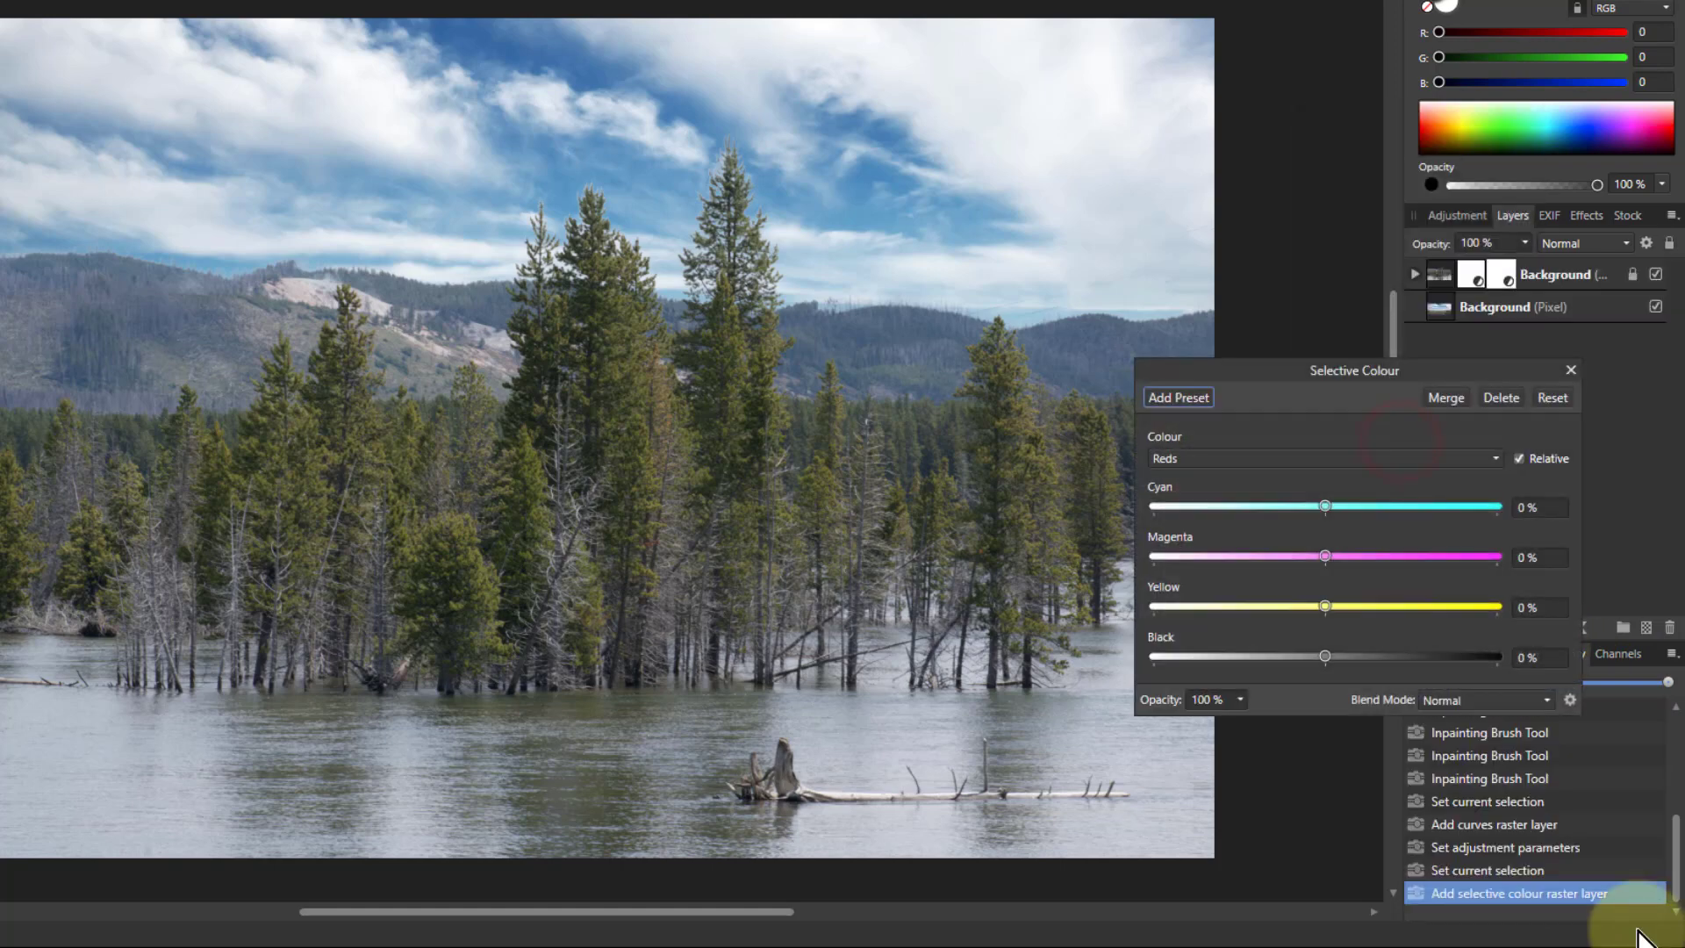
{"action": "left_click_drag", "start_coordinate": [1274, 369], "coordinate": [1261, 349]}
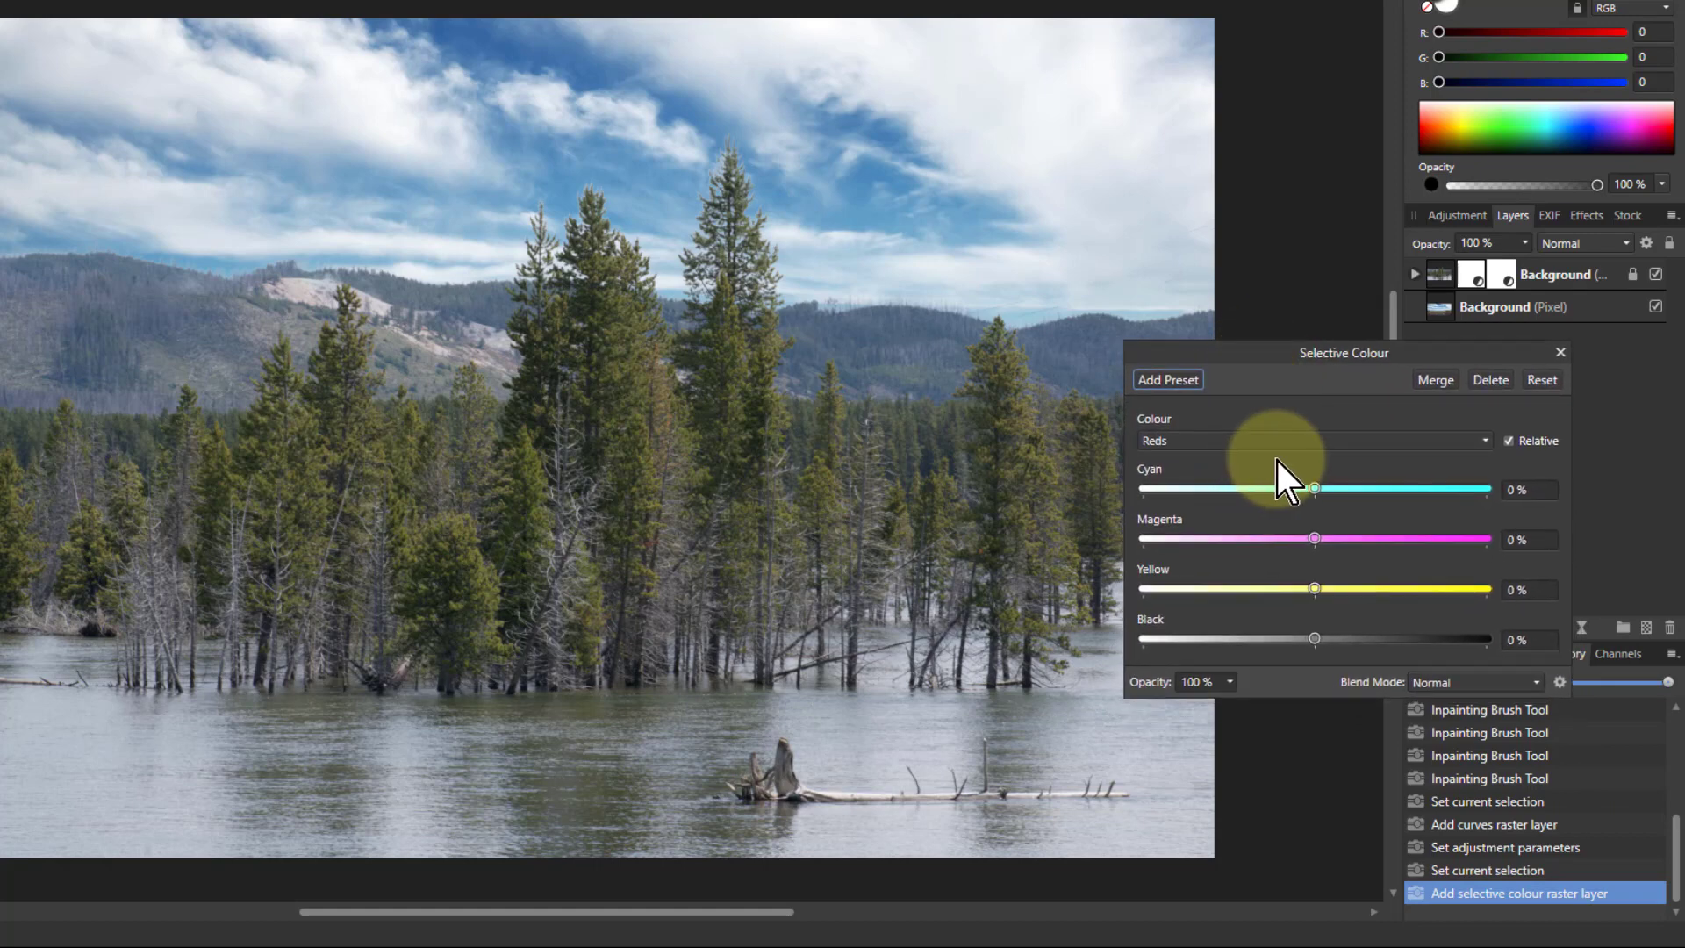
{"action": "left_click", "coordinate": [1323, 443]}
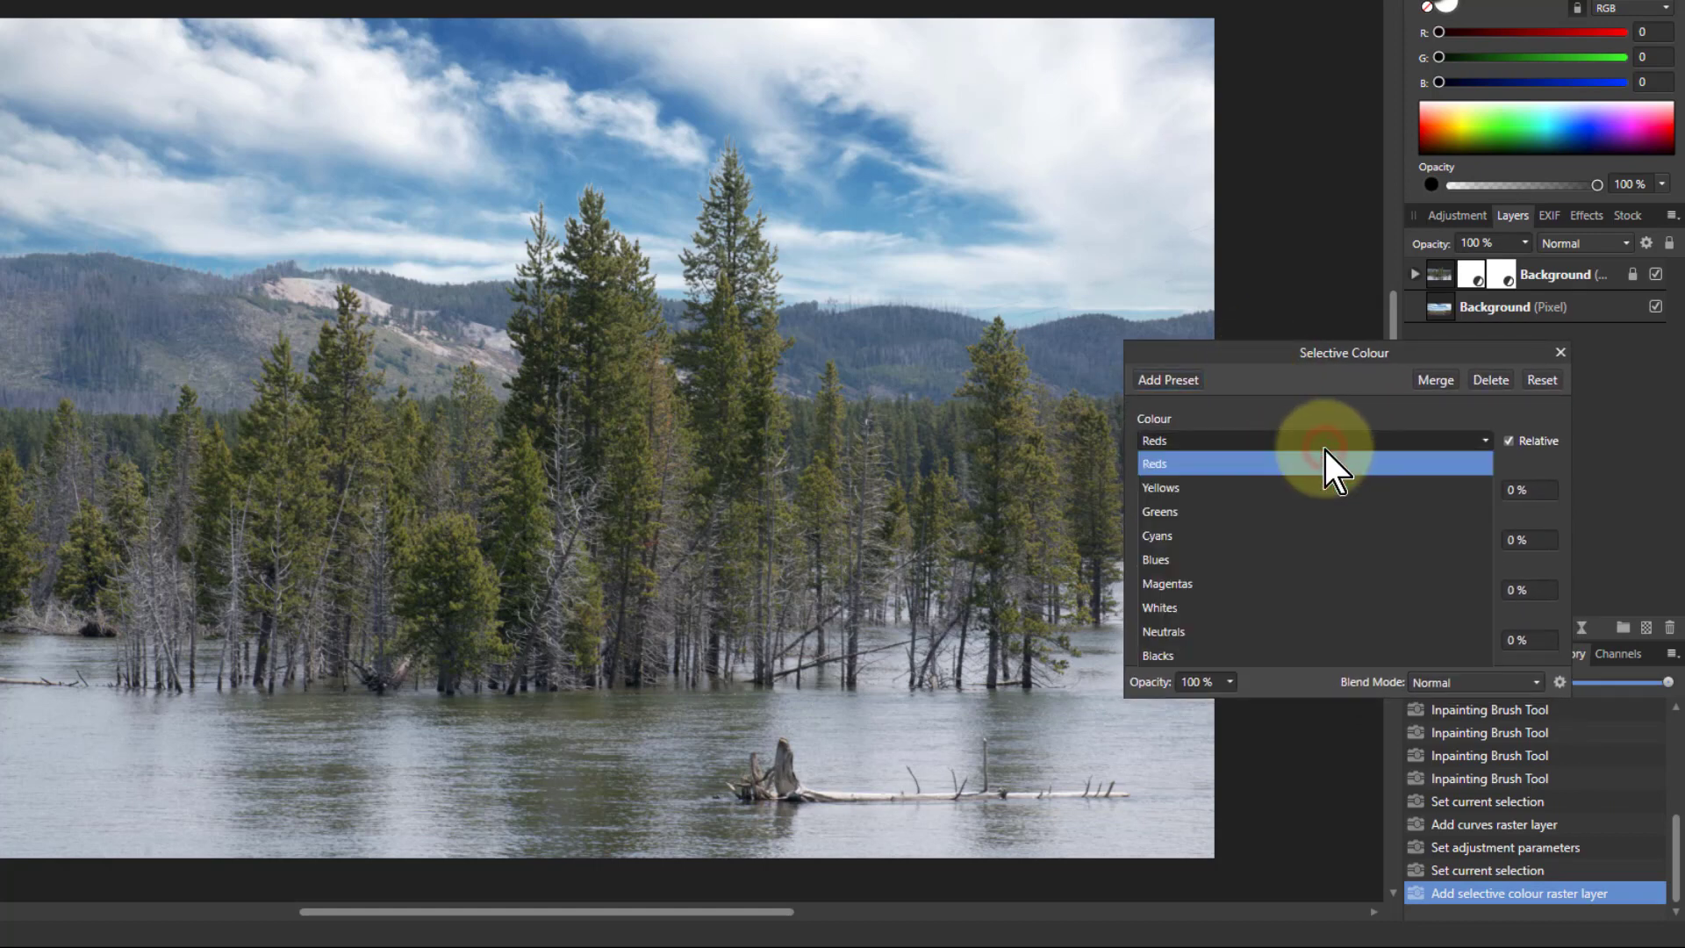
{"action": "left_click", "coordinate": [1272, 609]}
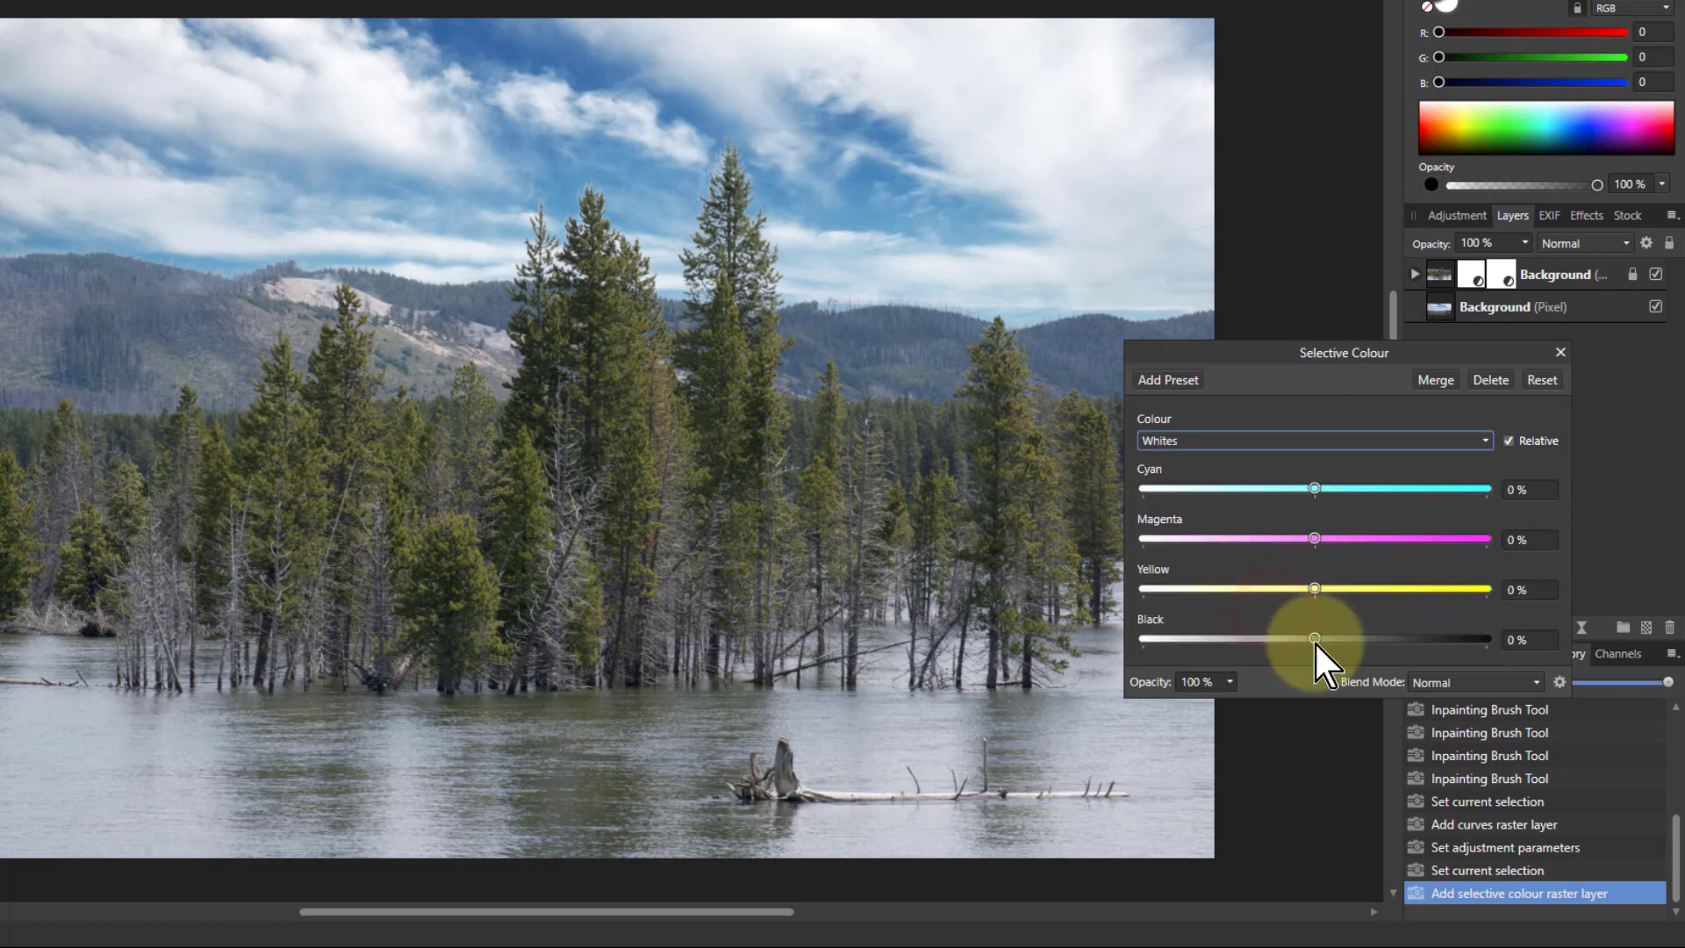
{"action": "left_click_drag", "start_coordinate": [1316, 644], "coordinate": [1237, 675]}
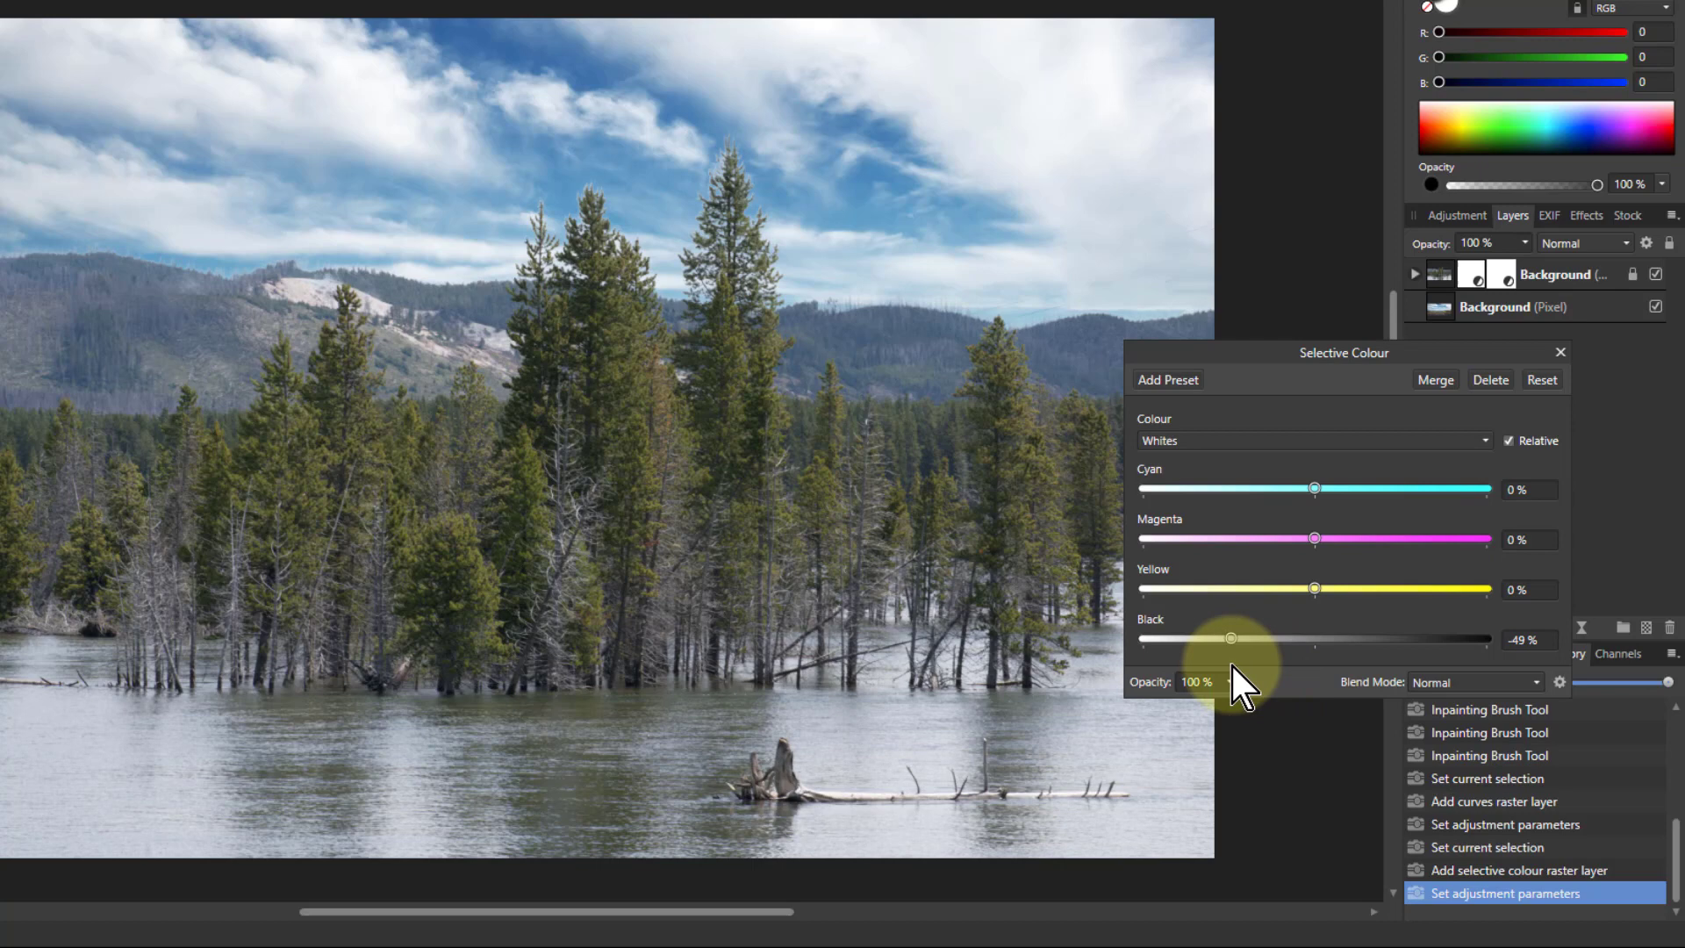
- After trying Neutrals, switch Selective Colour to Blacks and raise Black to 15%
{"action": "left_click", "coordinate": [1318, 440]}
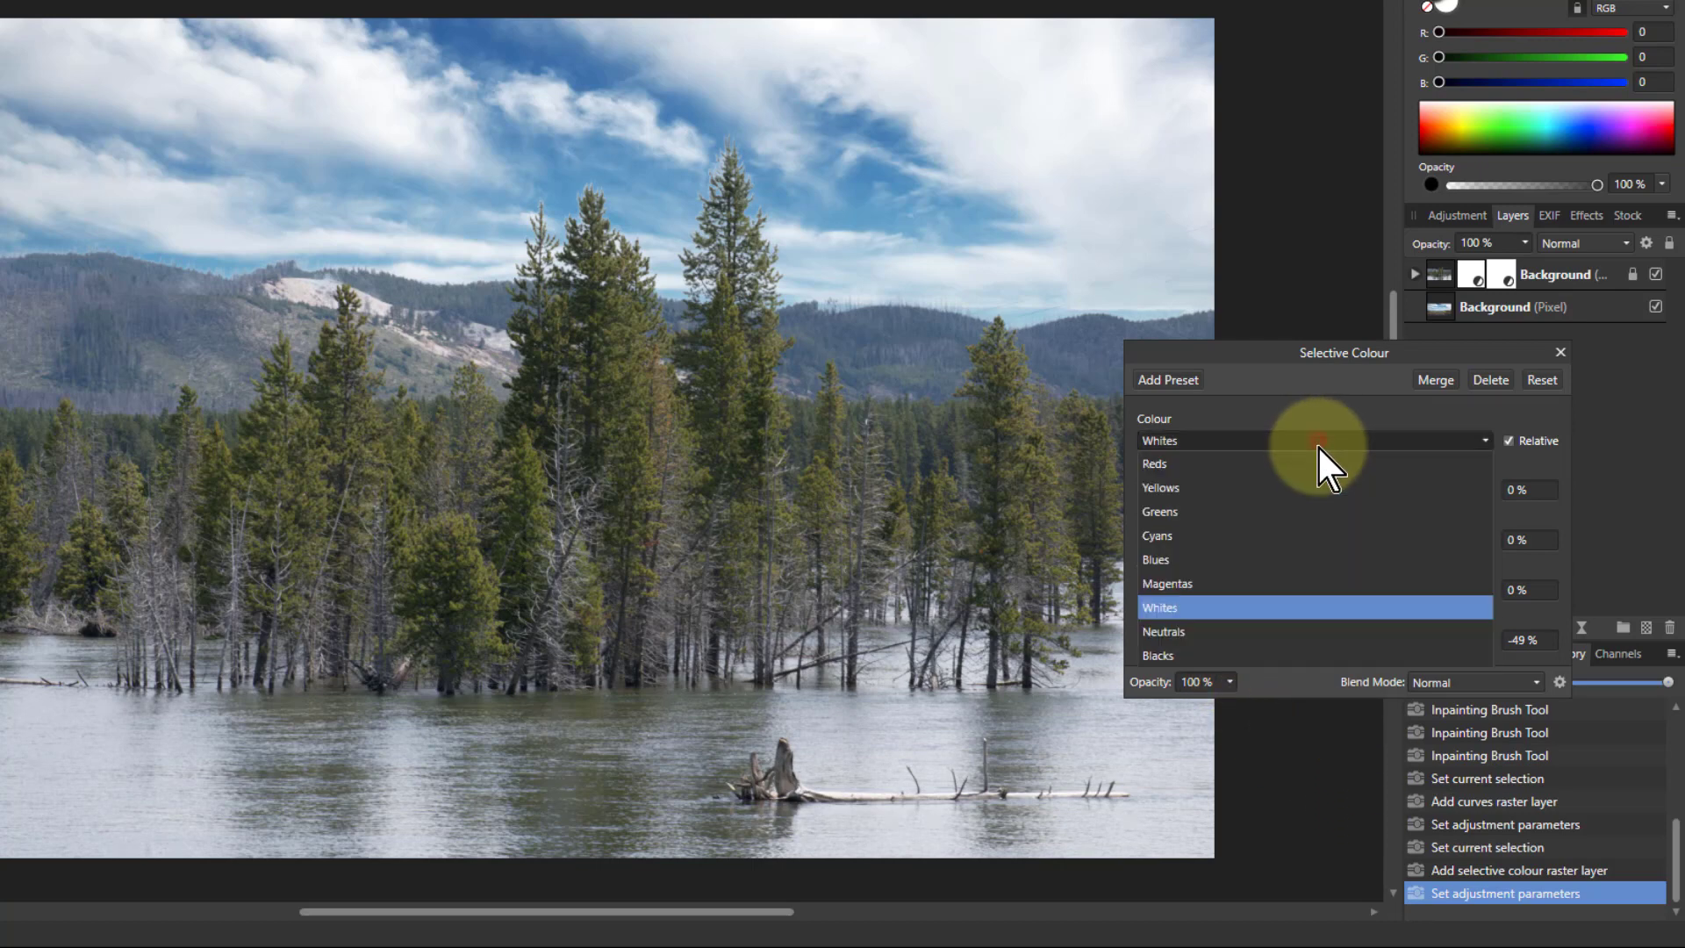
{"action": "left_click", "coordinate": [1258, 629]}
{"action": "mouse_move", "coordinate": [1318, 640]}
{"action": "left_mouse_down"}
{"action": "mouse_move", "coordinate": [1288, 635]}
{"action": "mouse_move", "coordinate": [1324, 638]}
{"action": "left_mouse_up"}
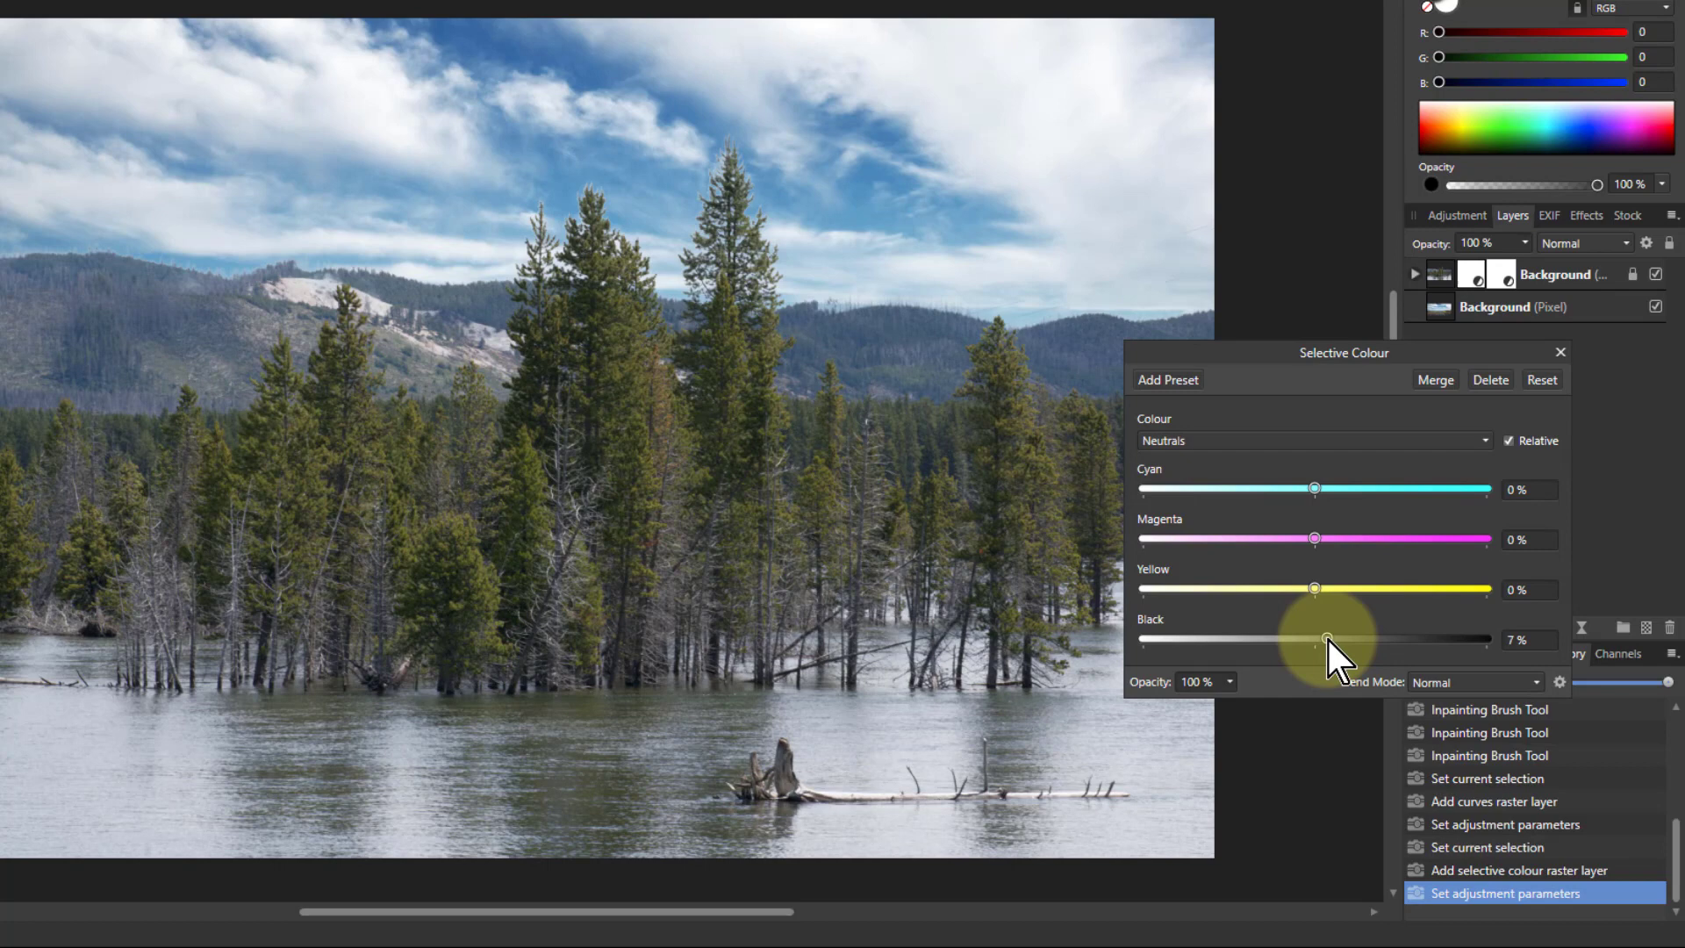
{"action": "left_click", "coordinate": [1303, 441]}
{"action": "left_click", "coordinate": [1252, 657]}
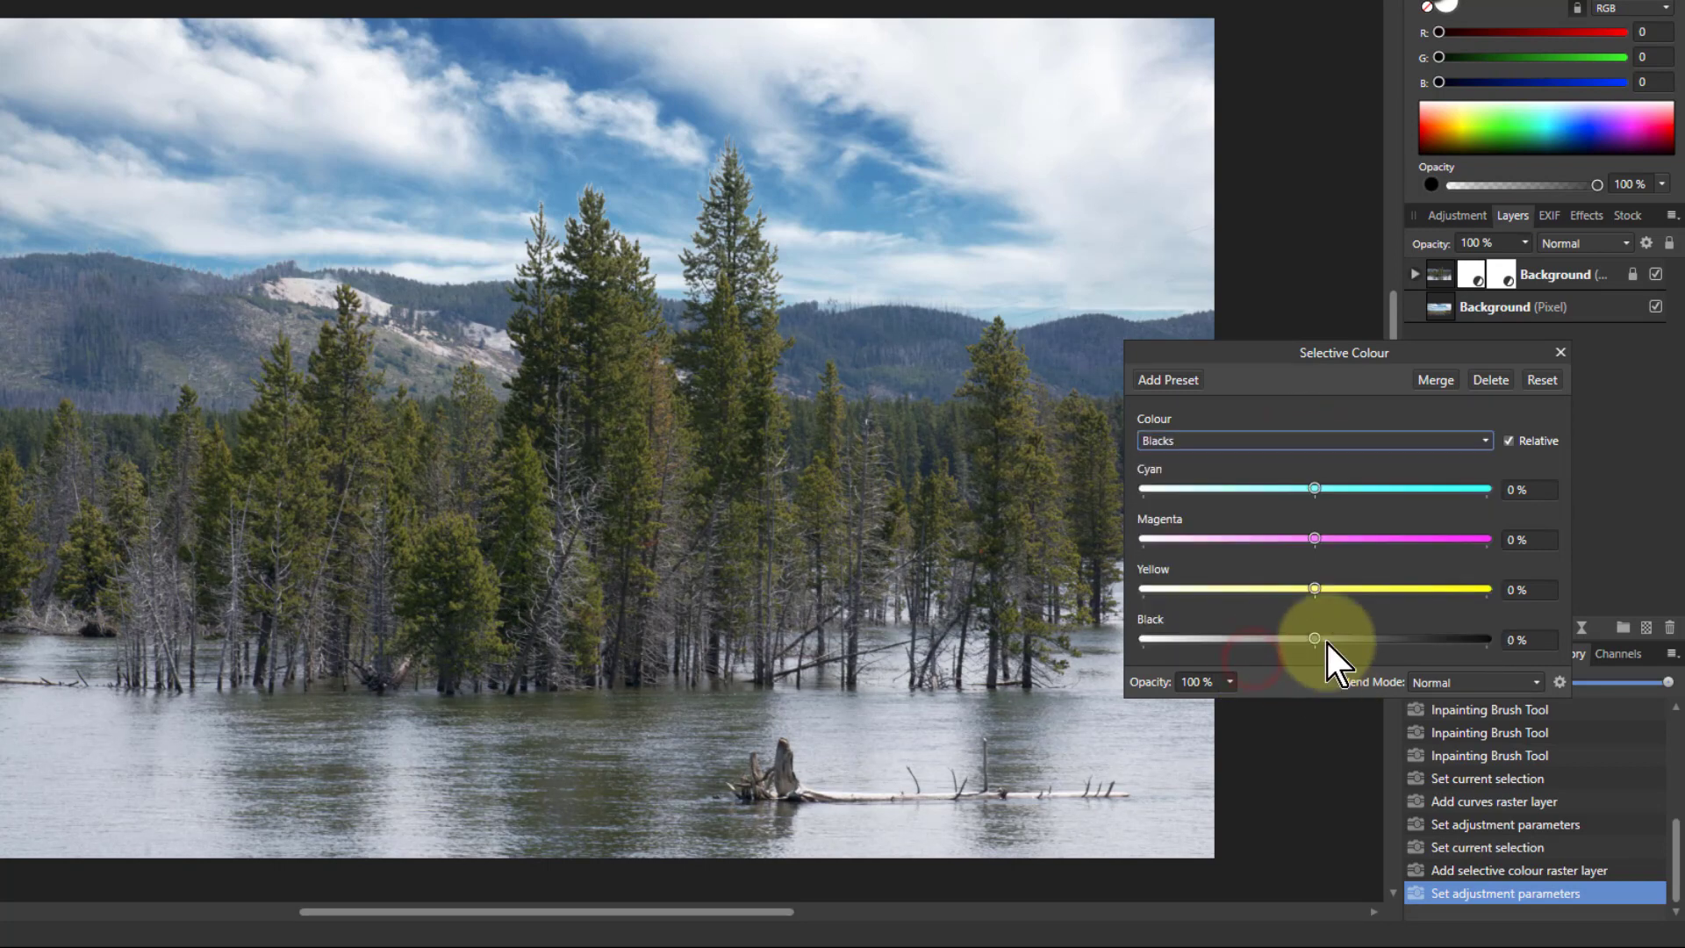
{"action": "left_click_drag", "start_coordinate": [1316, 639], "coordinate": [1343, 639]}
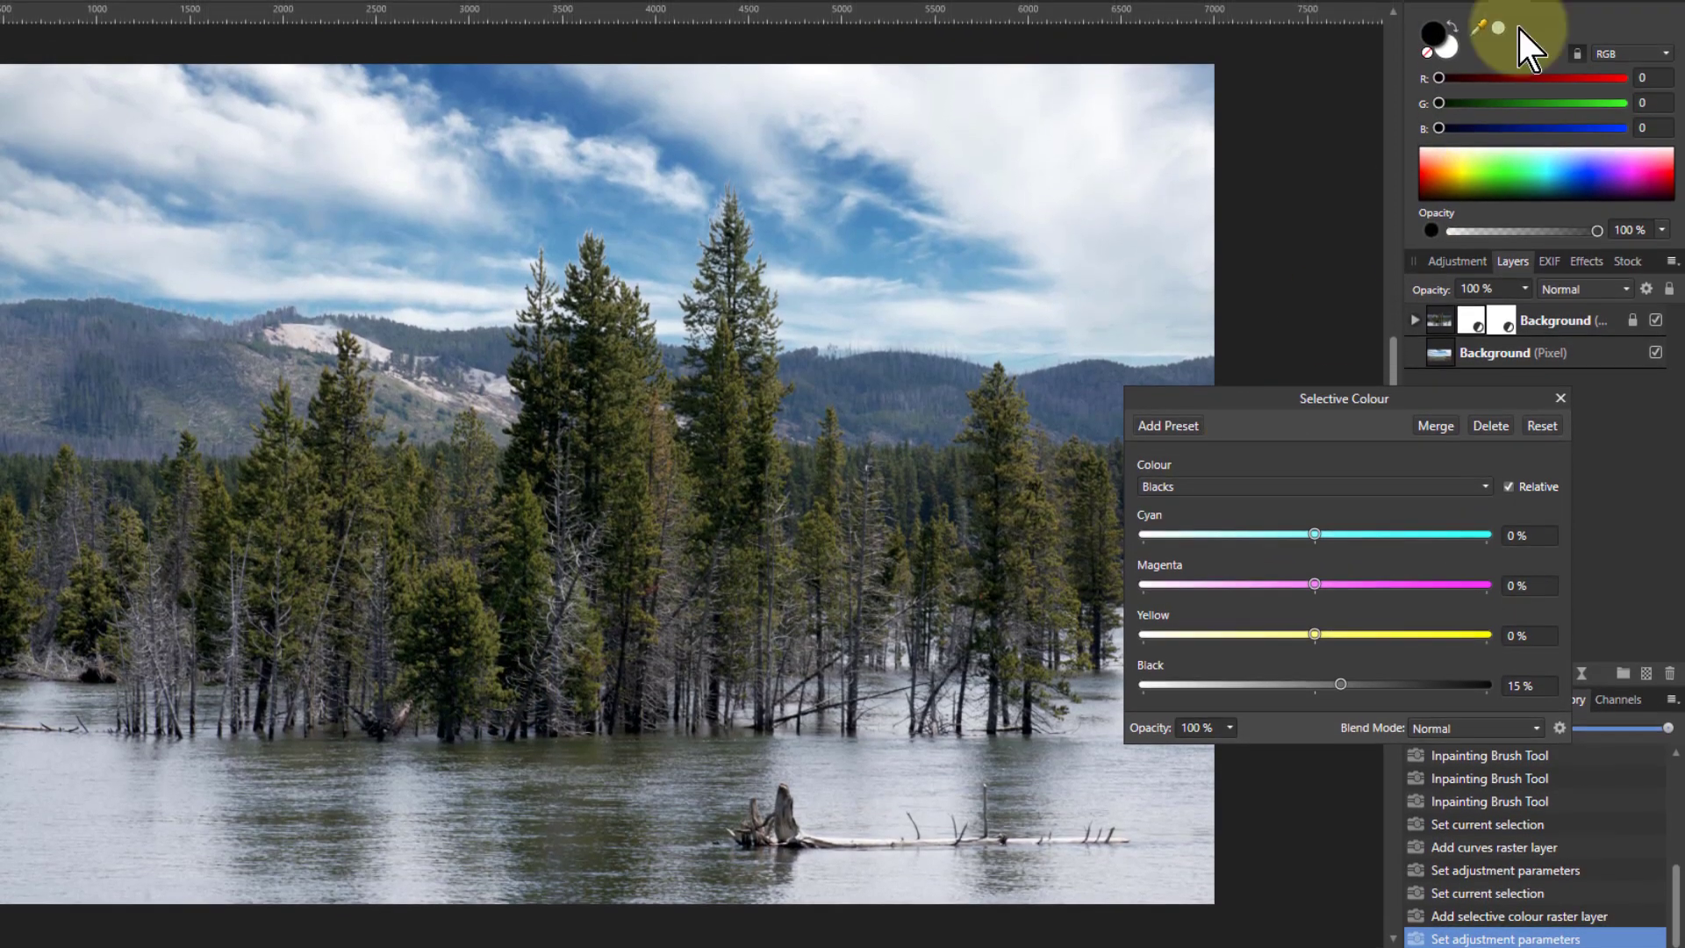
- Sample the trees, then set Yellows to Black -29%, Yellow 28%, Magenta -12% and close the adjustment
{"action": "left_click_drag", "start_coordinate": [1476, 31], "coordinate": [493, 635]}
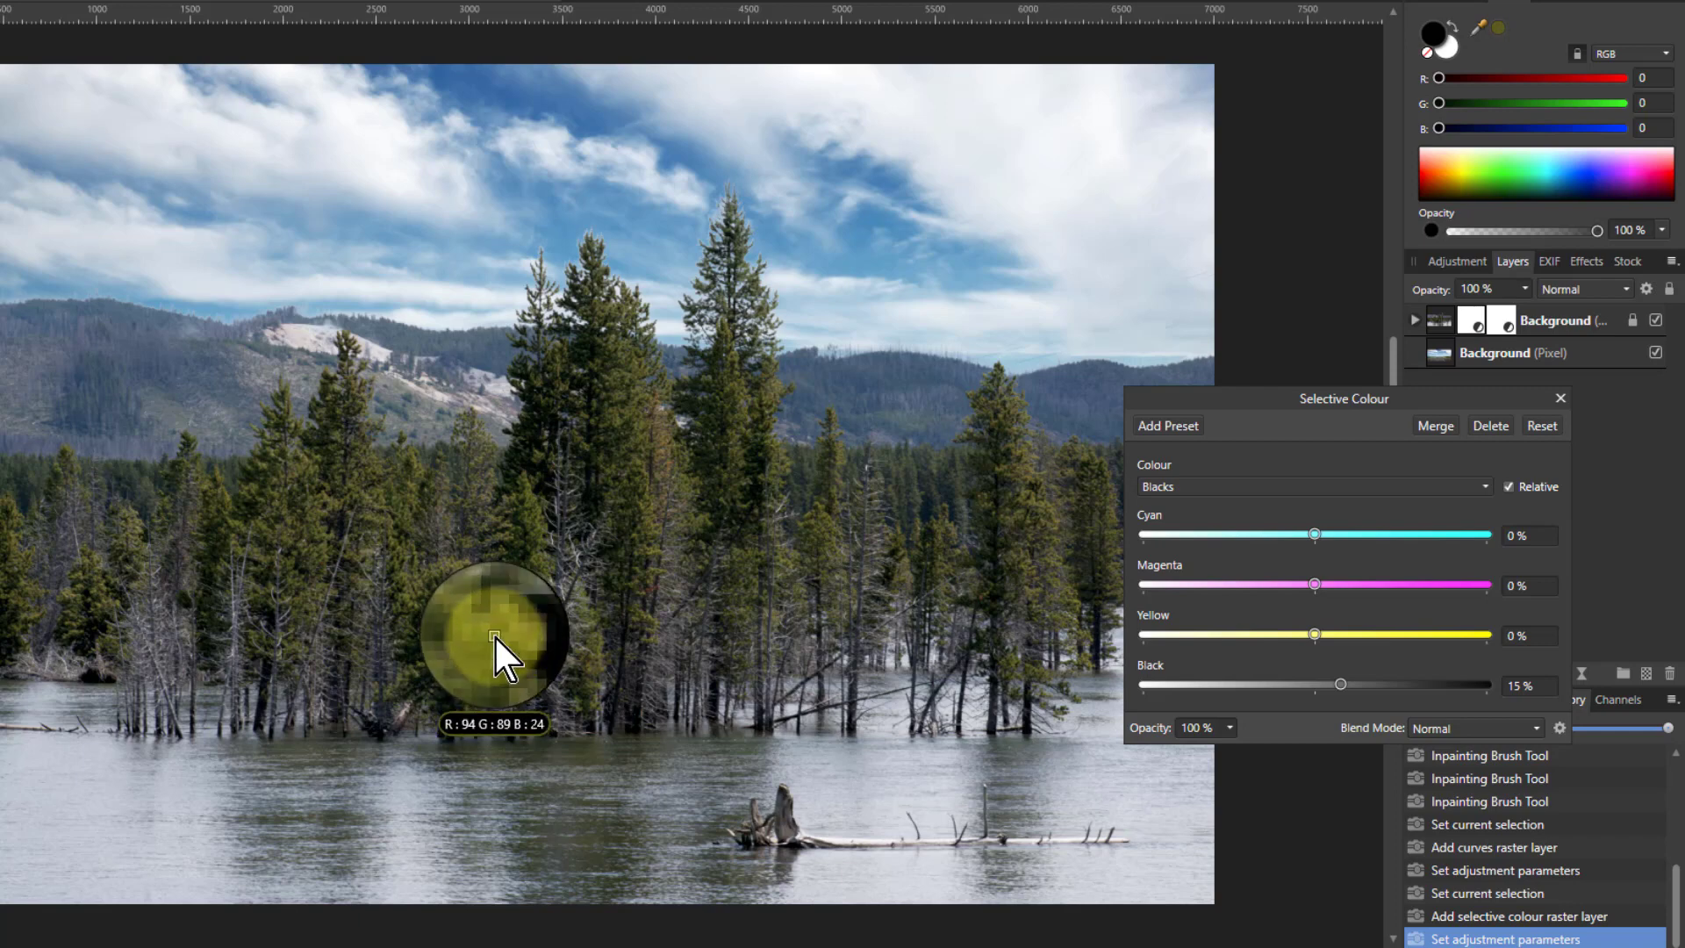
{"action": "left_click_drag", "start_coordinate": [493, 635], "coordinate": [493, 635]}
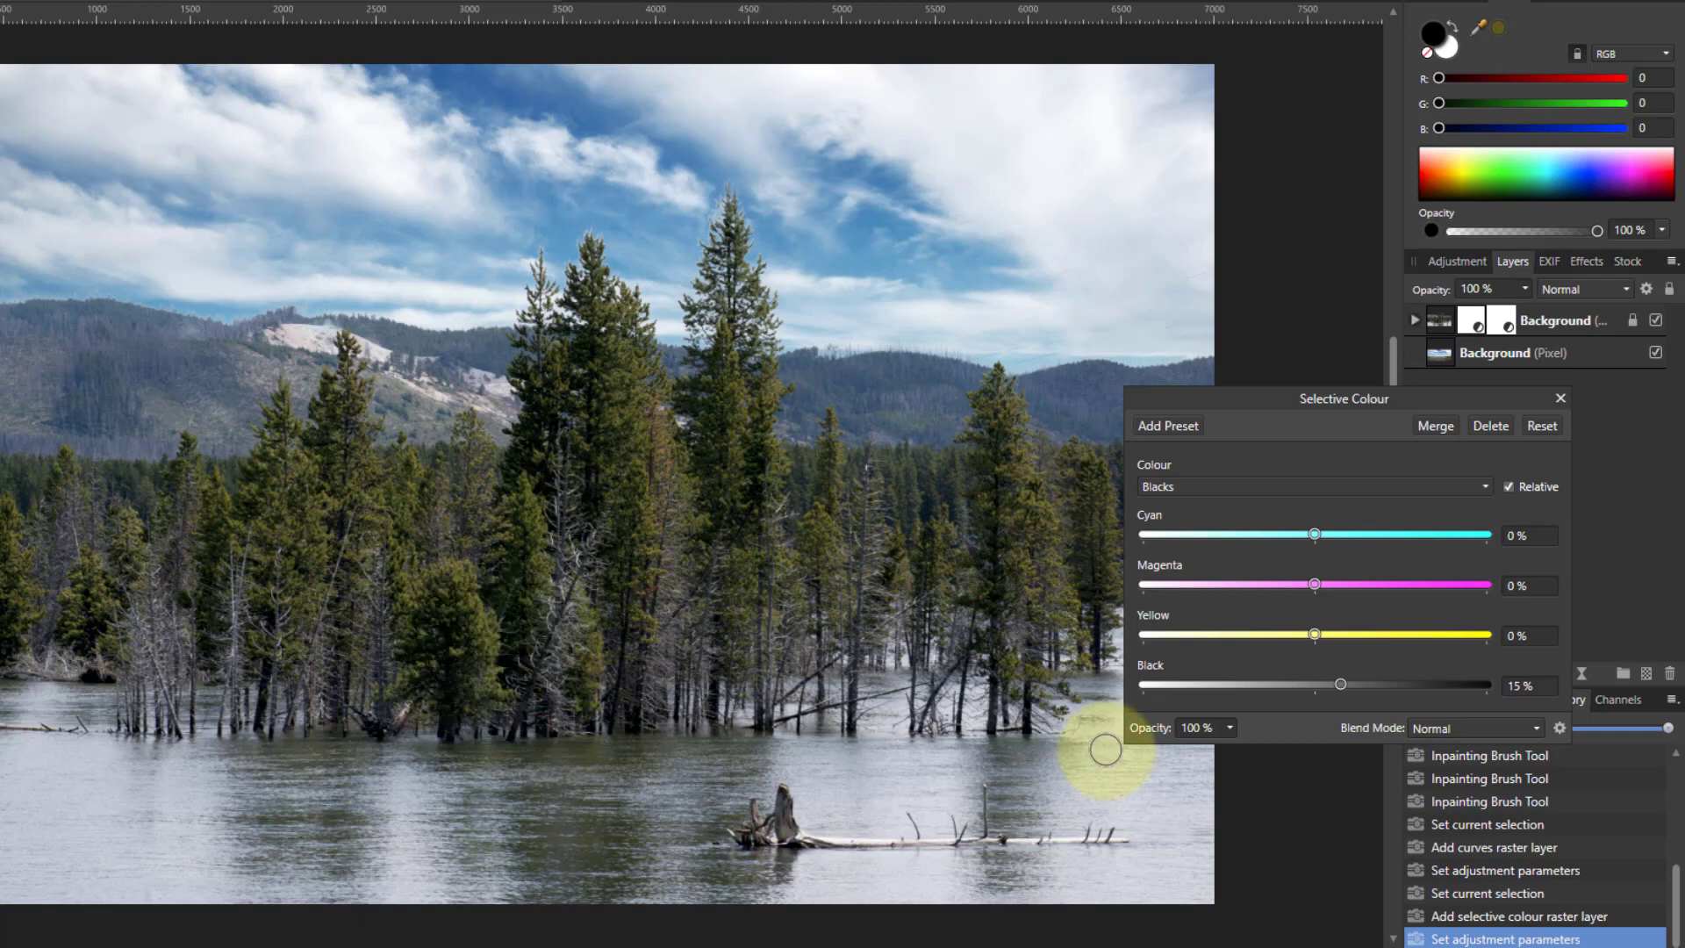
{"action": "left_click", "coordinate": [1287, 486]}
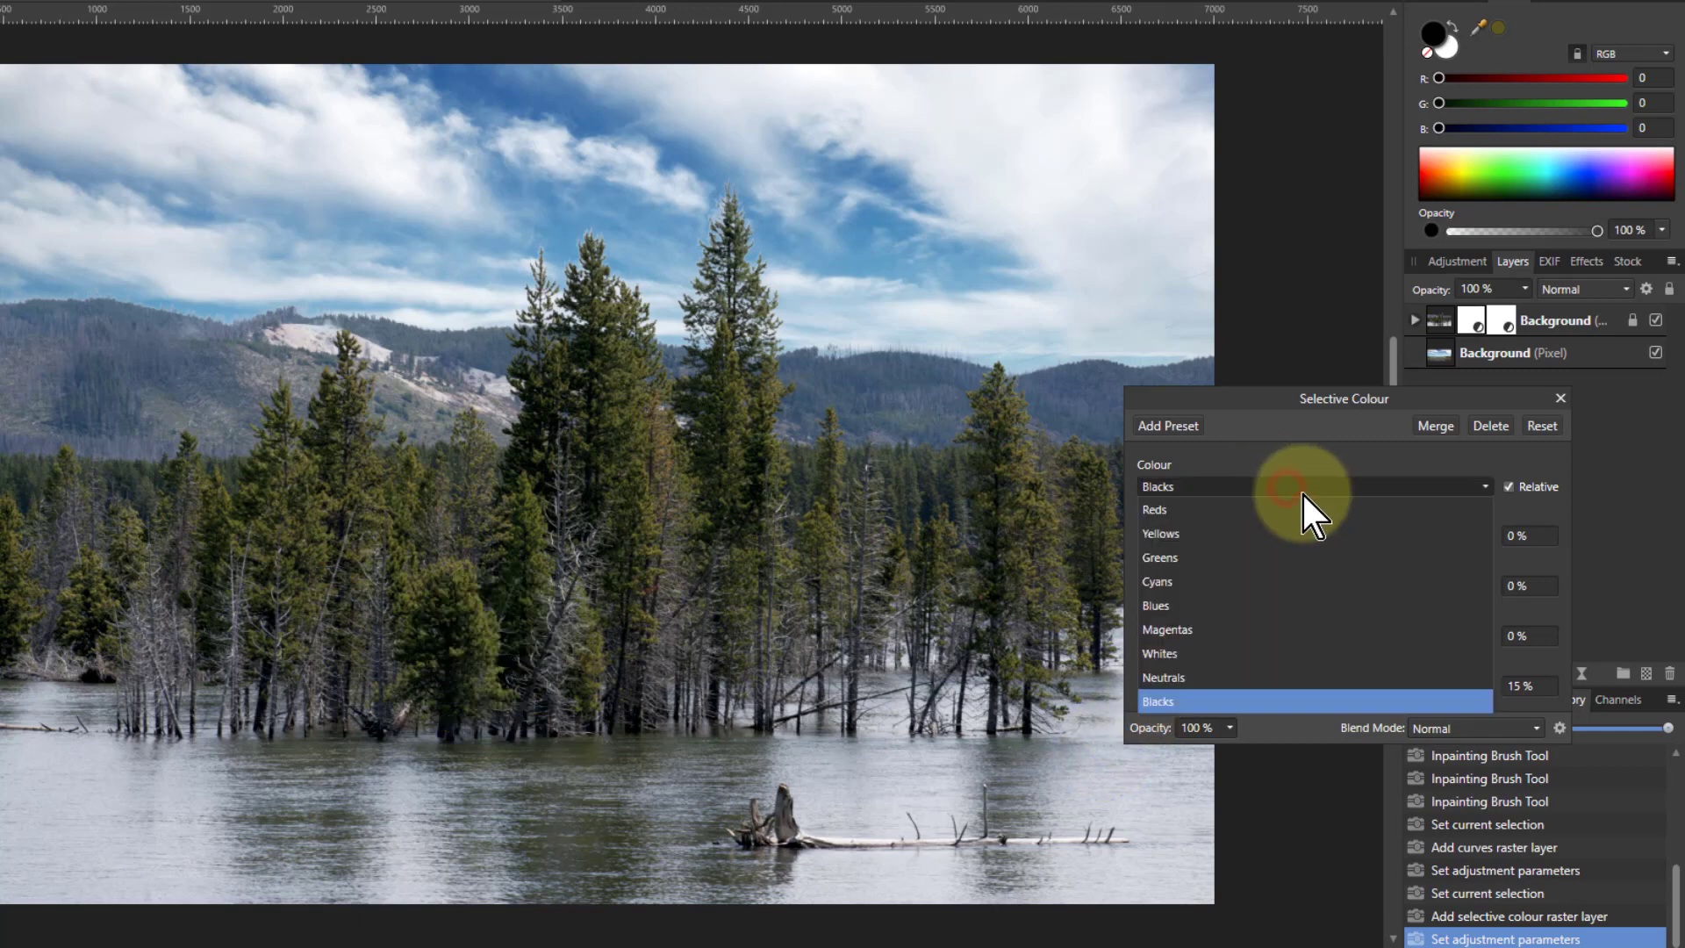
{"action": "left_click", "coordinate": [1299, 532]}
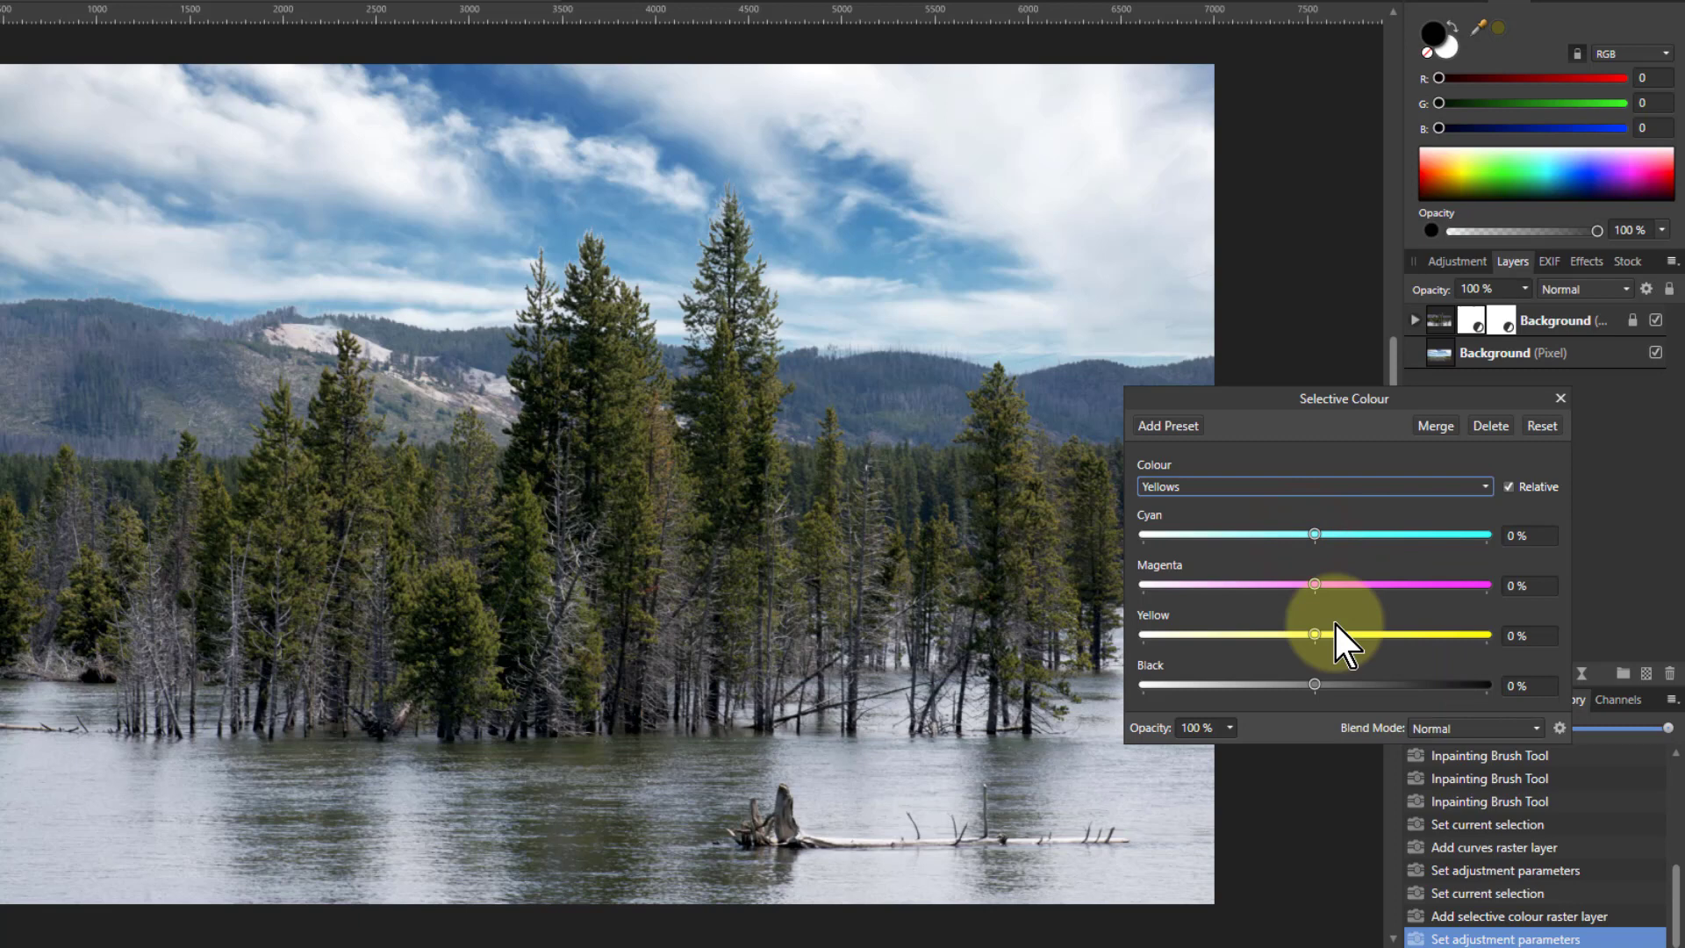
{"action": "left_click", "coordinate": [1315, 684]}
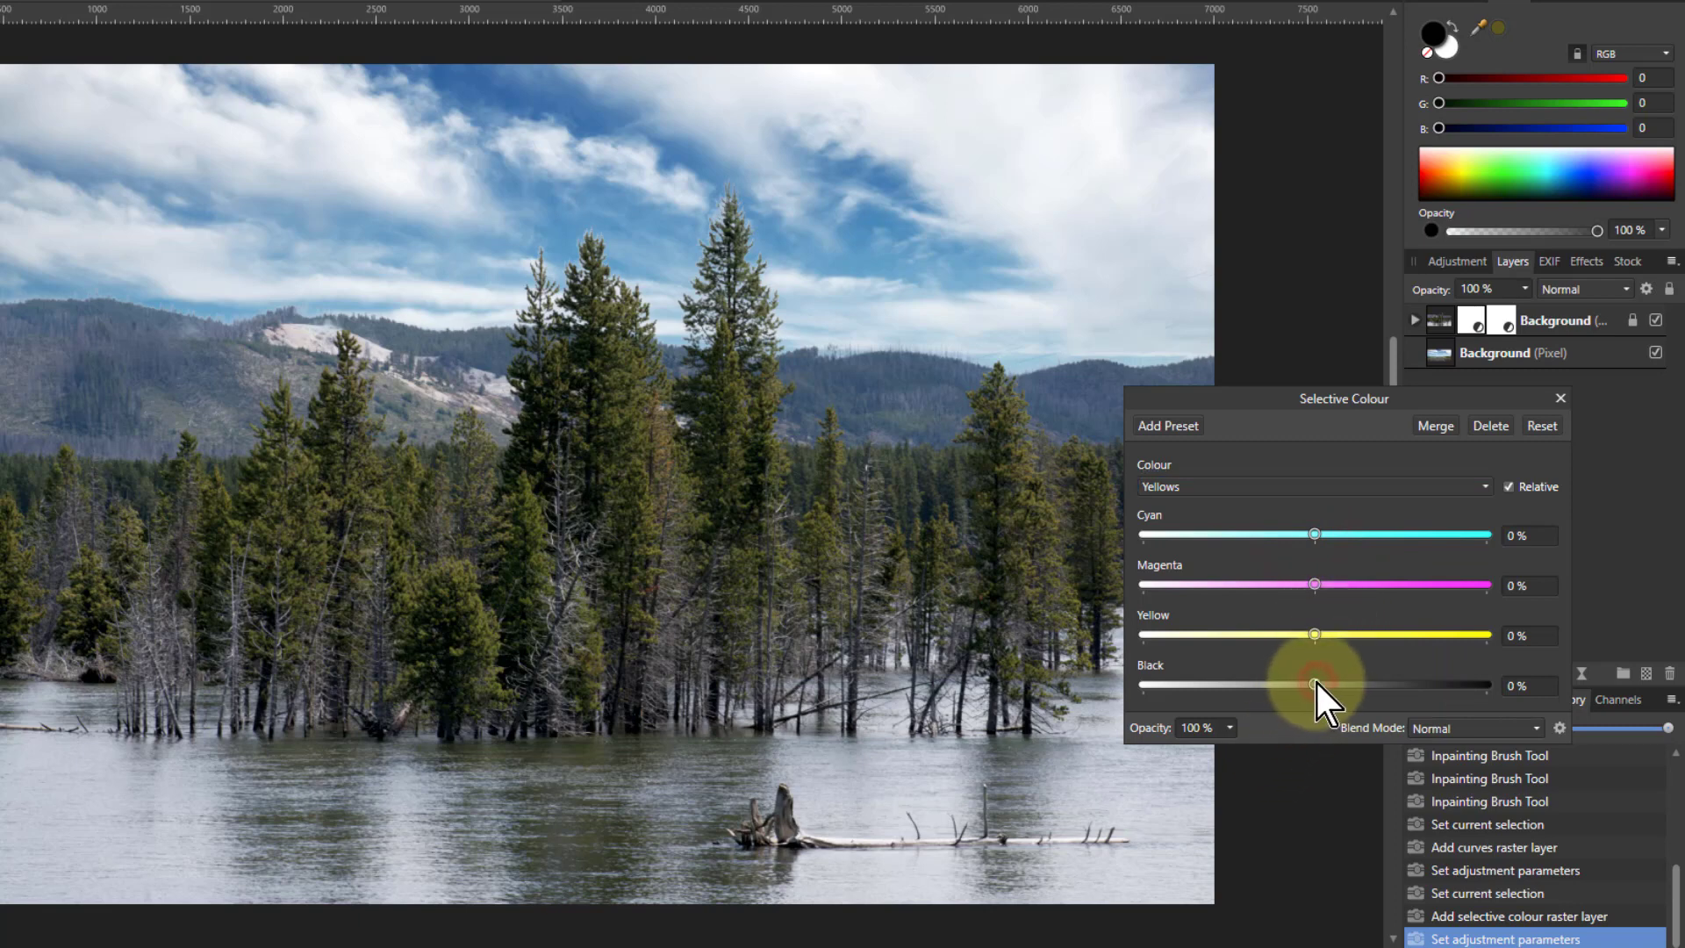
{"action": "left_click_drag", "start_coordinate": [1316, 683], "coordinate": [1250, 687]}
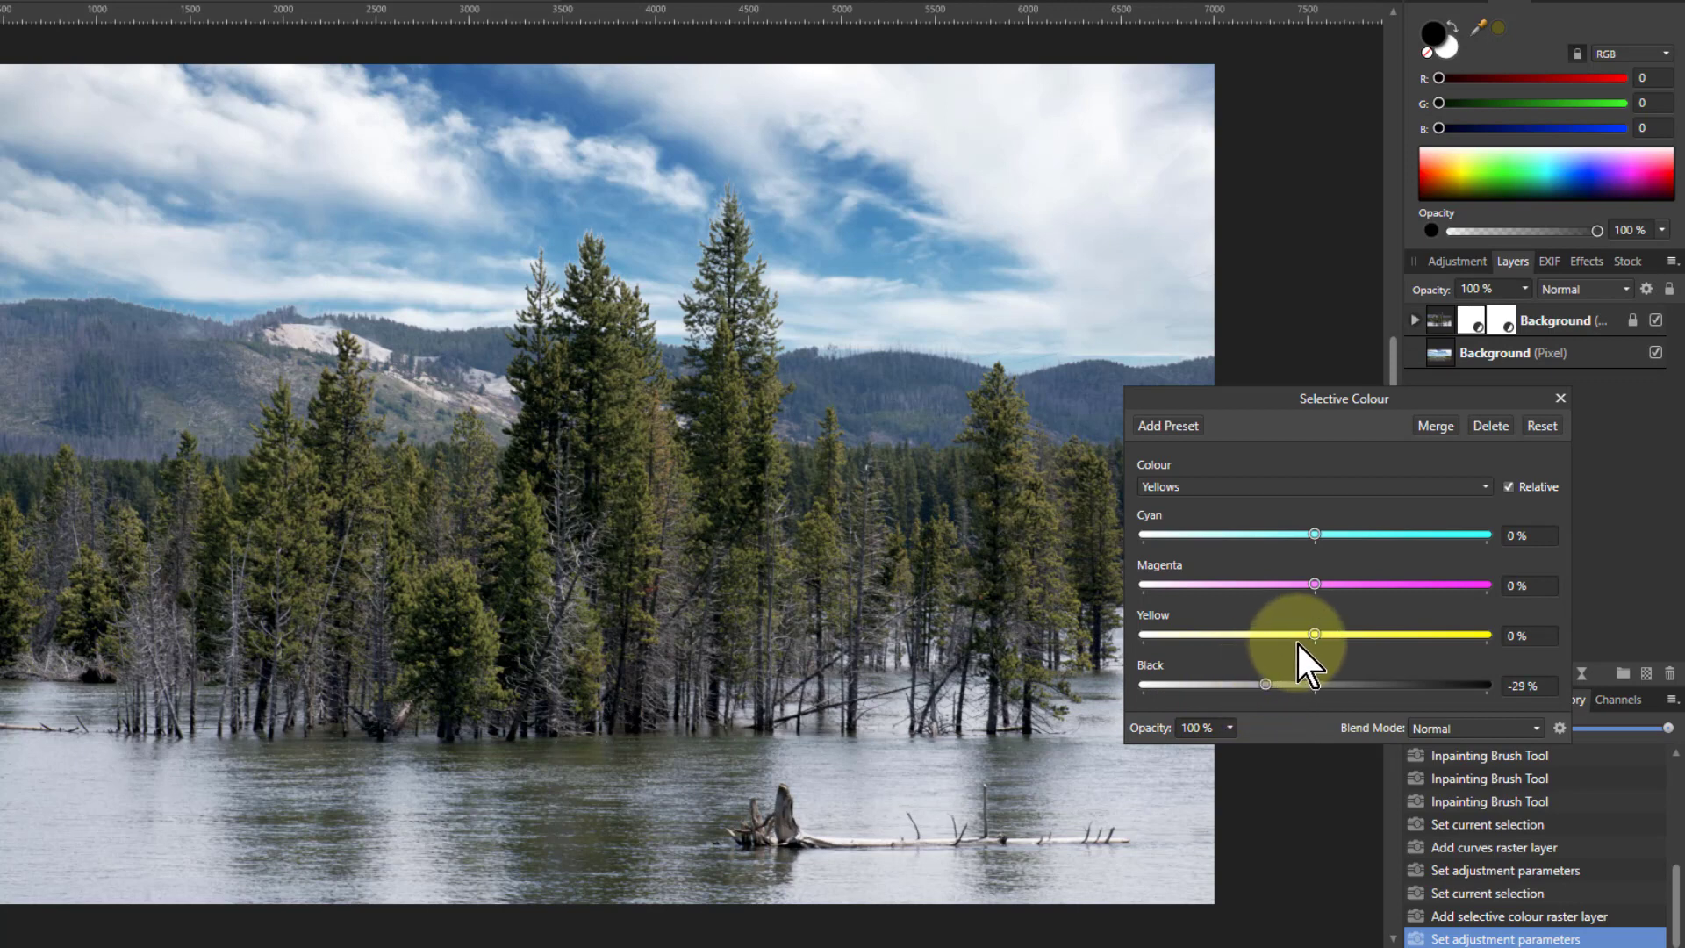
{"action": "mouse_move", "coordinate": [1314, 635]}
{"action": "left_mouse_down"}
{"action": "mouse_move", "coordinate": [1424, 636]}
{"action": "mouse_move", "coordinate": [1357, 636]}
{"action": "mouse_move", "coordinate": [1264, 586]}
{"action": "mouse_move", "coordinate": [1313, 586]}
{"action": "mouse_move", "coordinate": [1296, 607]}
{"action": "left_mouse_up"}
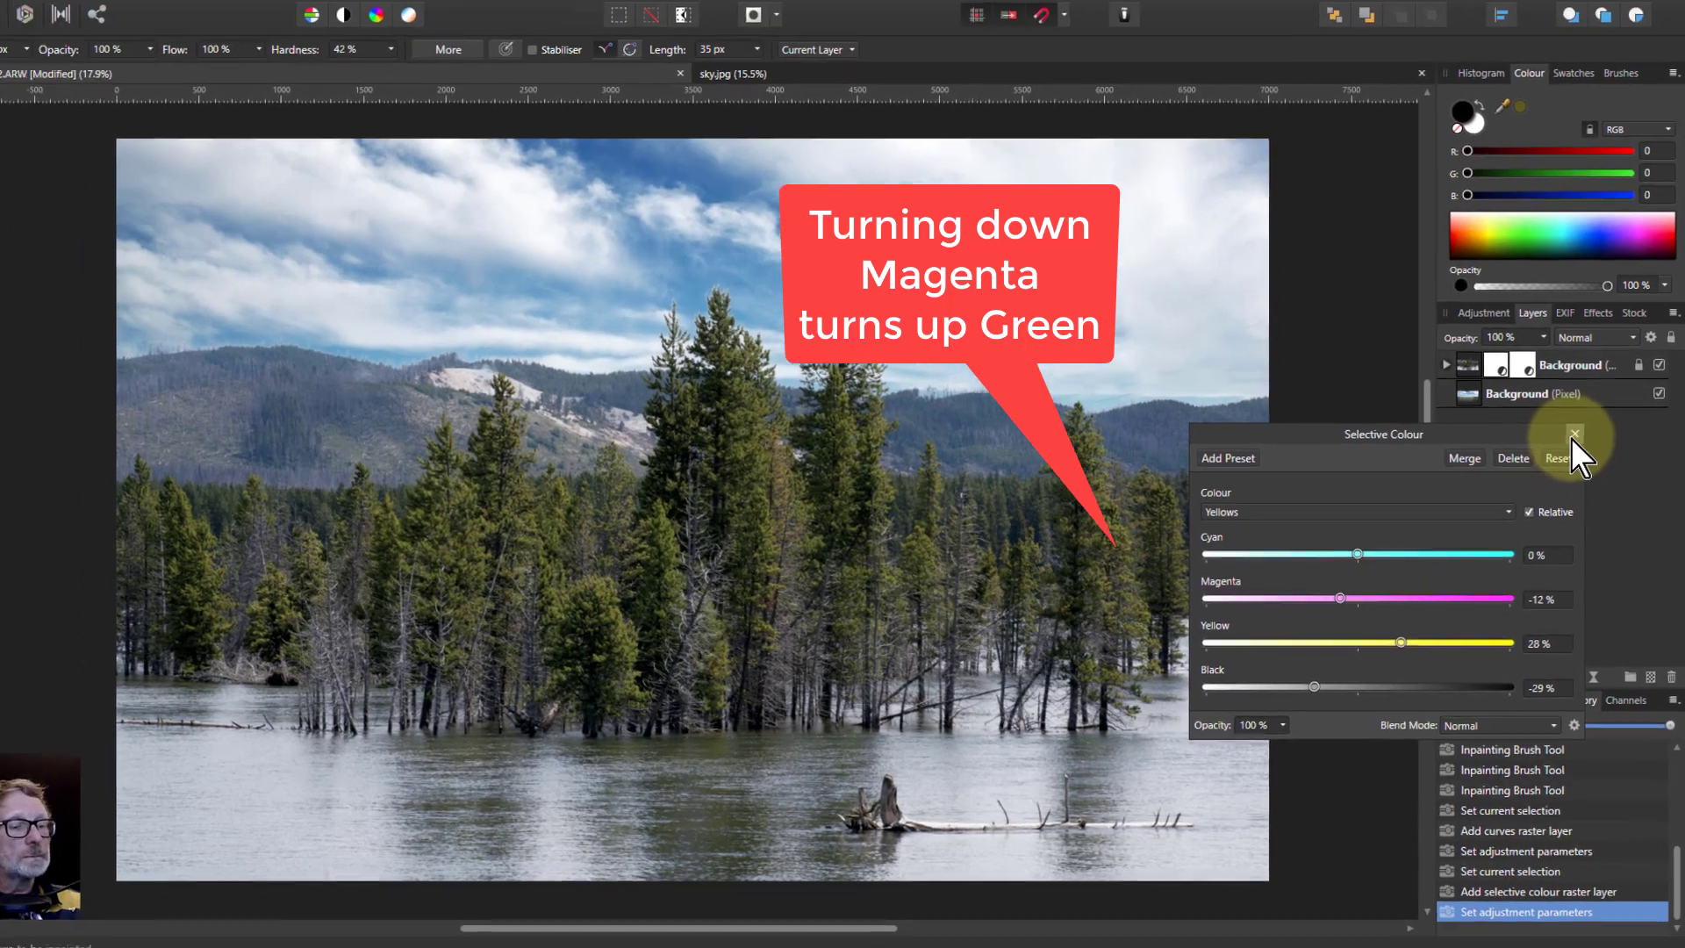
{"action": "left_click", "coordinate": [1561, 397]}
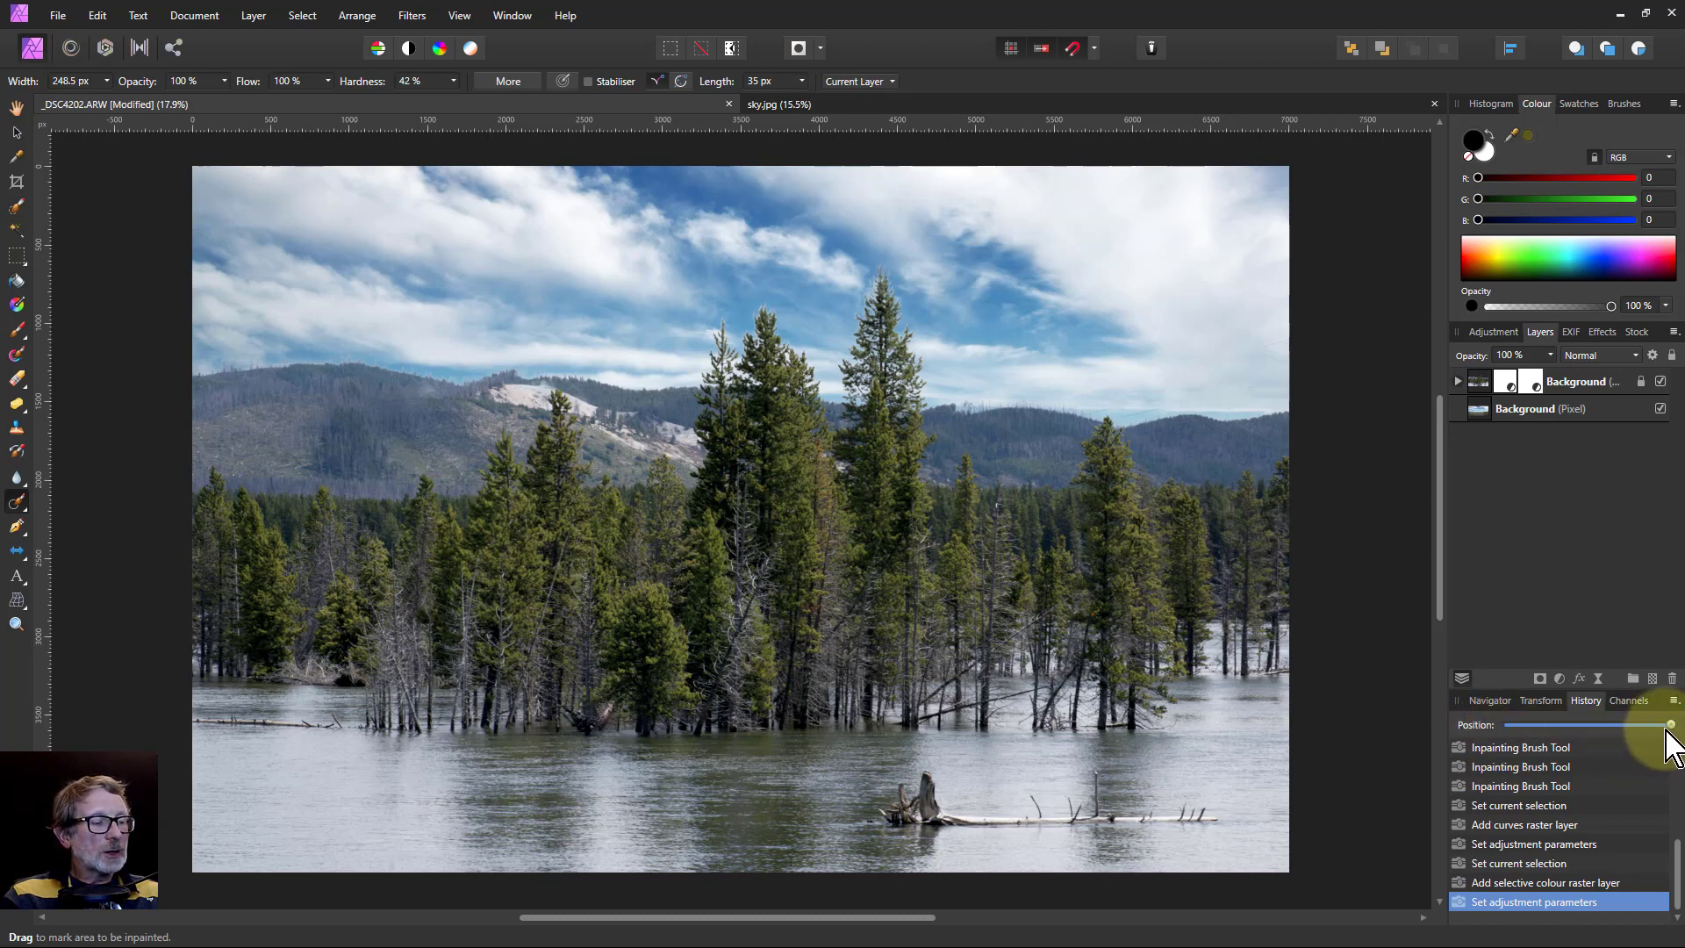
{"action": "mouse_move", "coordinate": [1667, 733]}
{"action": "left_mouse_down"}
{"action": "mouse_move", "coordinate": [1484, 740]}
{"action": "mouse_move", "coordinate": [1489, 715]}
{"action": "mouse_move", "coordinate": [1658, 733]}
{"action": "left_mouse_up"}
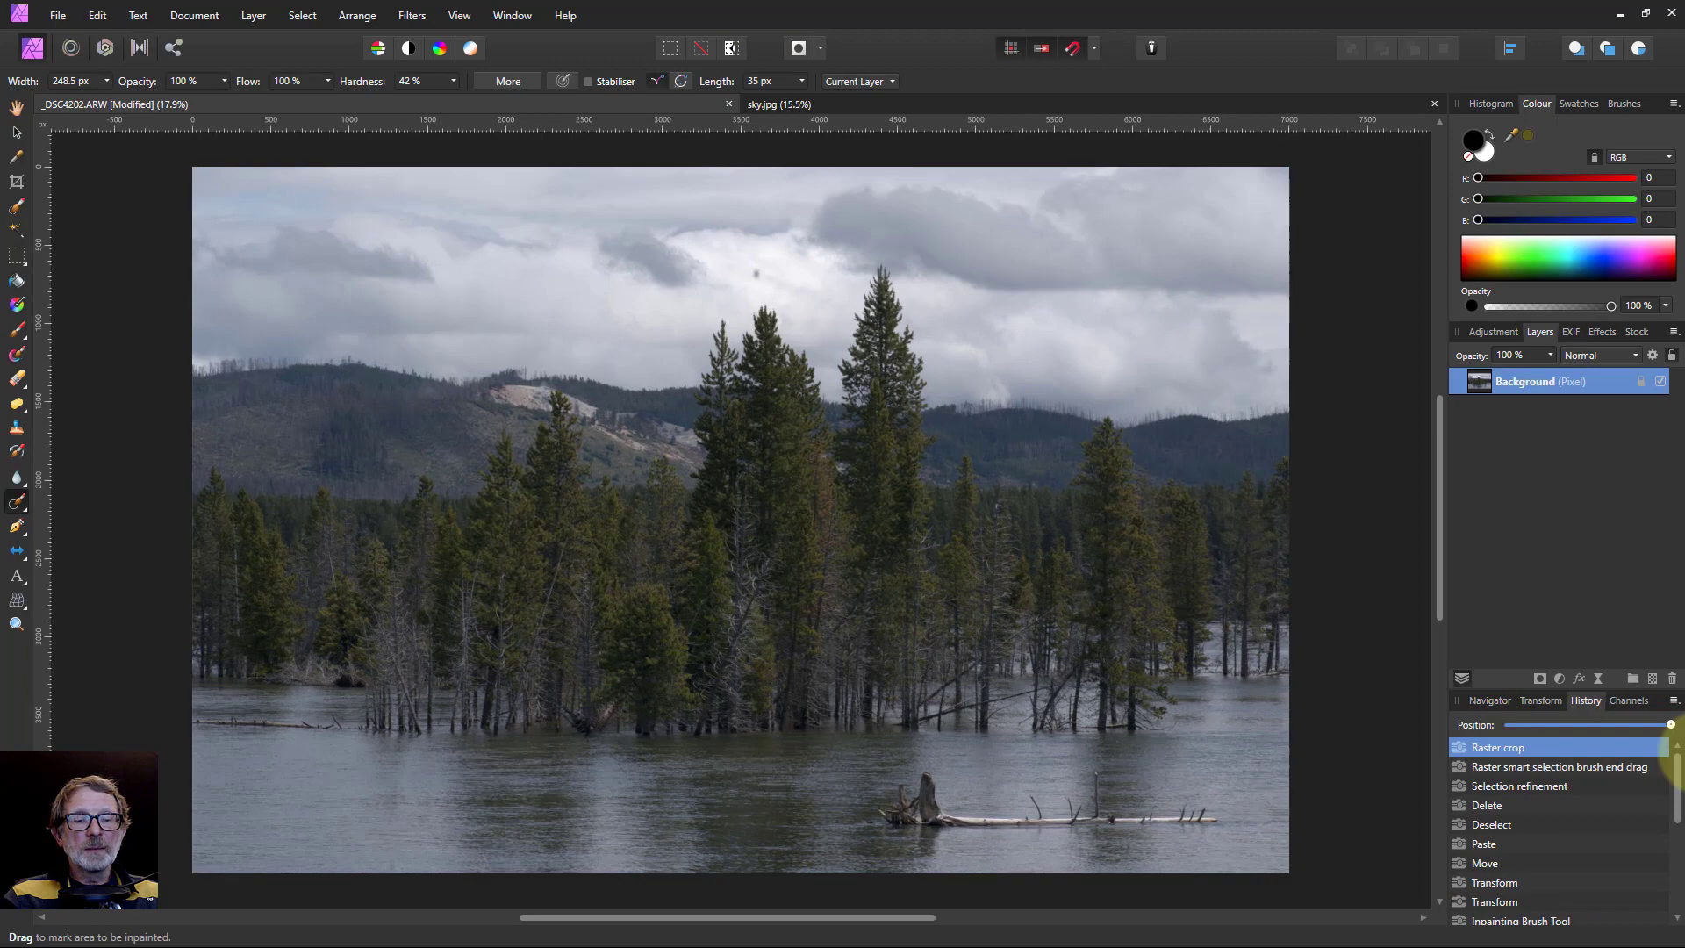